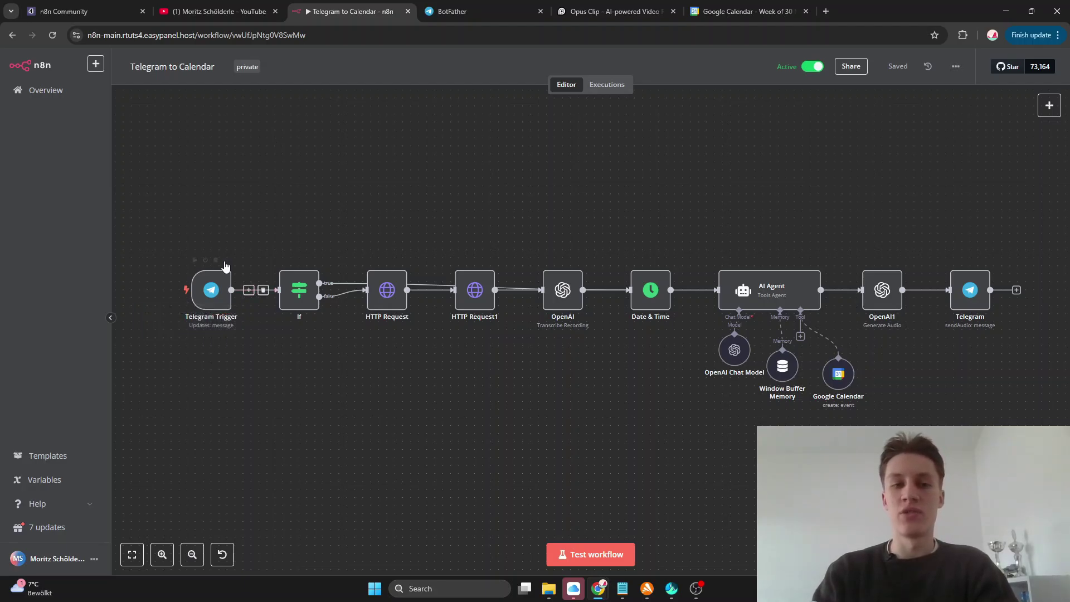
Step: Review the Telegram Trigger node's settings and the credentials available to it
double_click(214, 289)
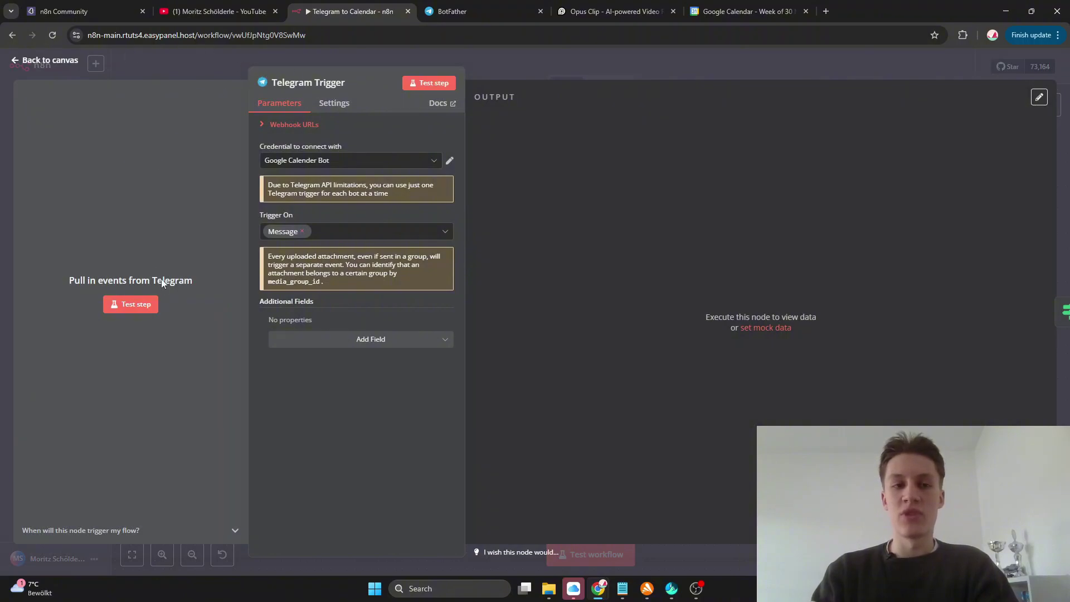
left_click(366, 163)
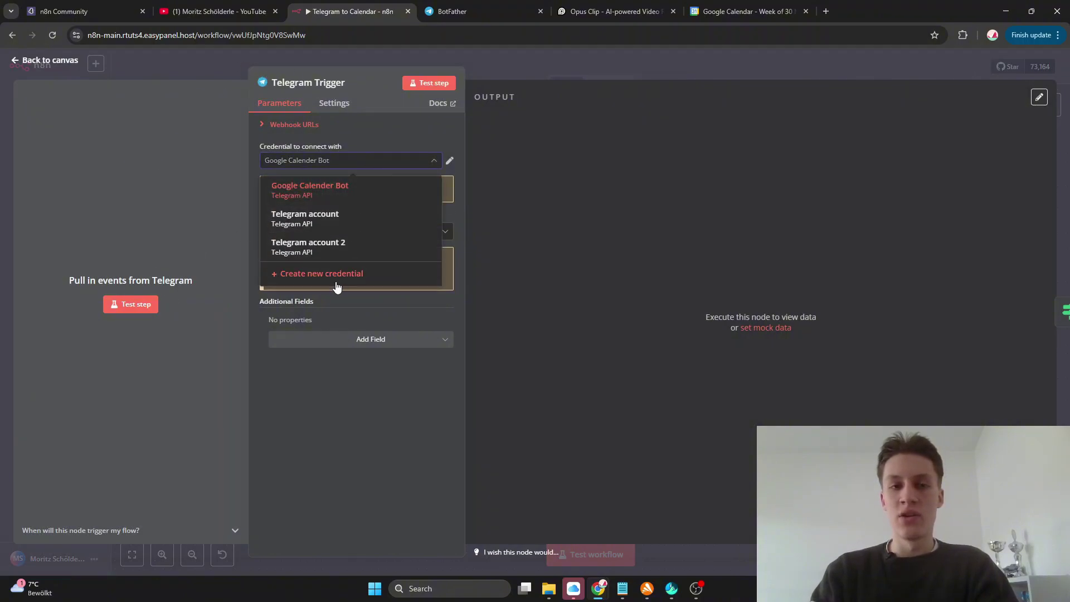
left_click(162, 205)
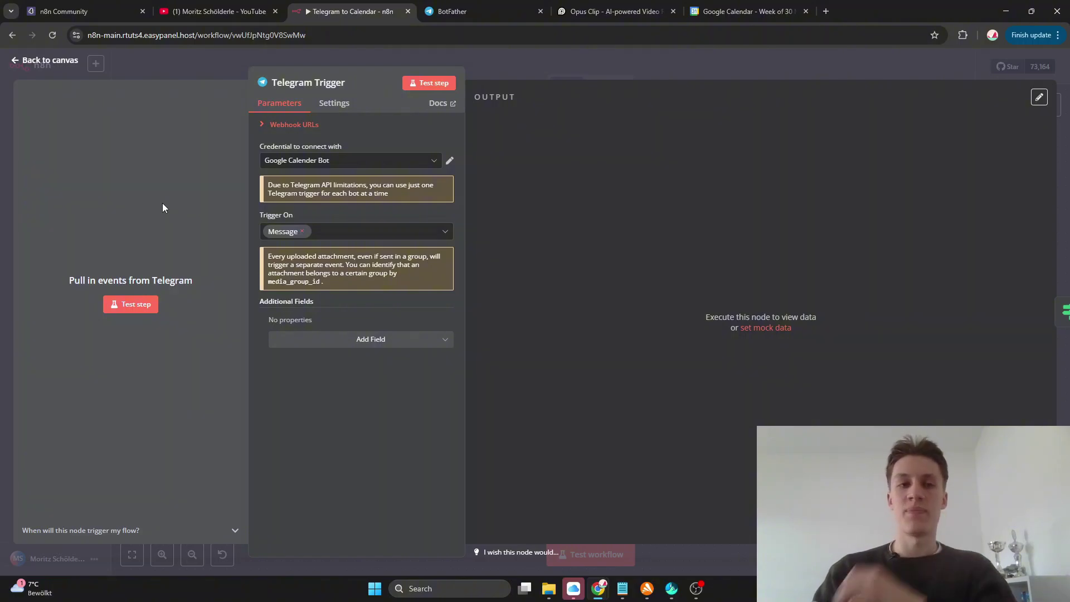
left_click(51, 59)
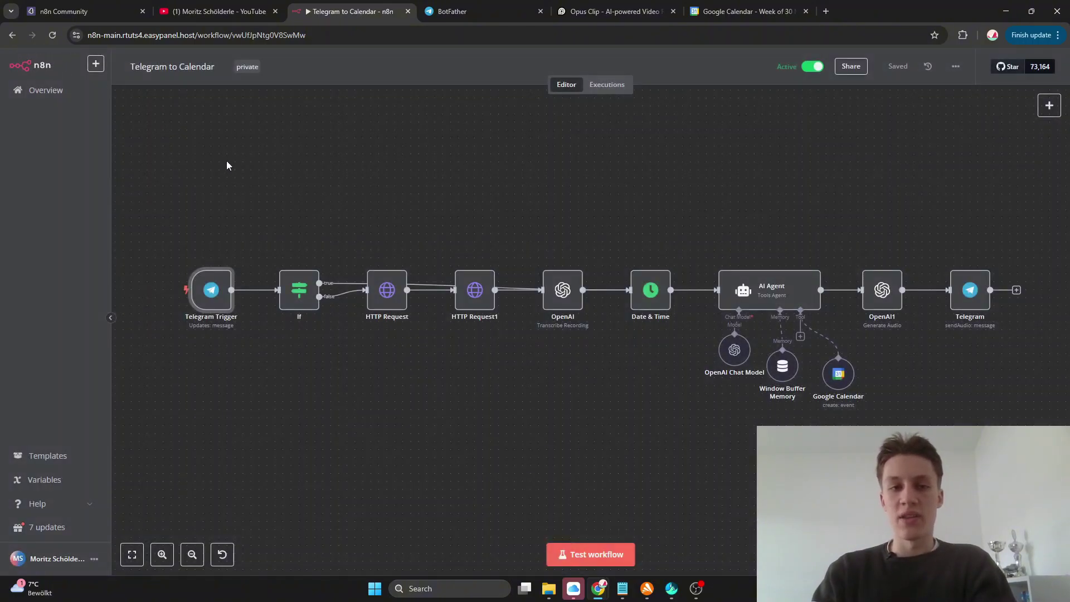
Step: Examine the If node's condition on the incoming message text and its comparison operator
scroll(226, 161, "down", 1)
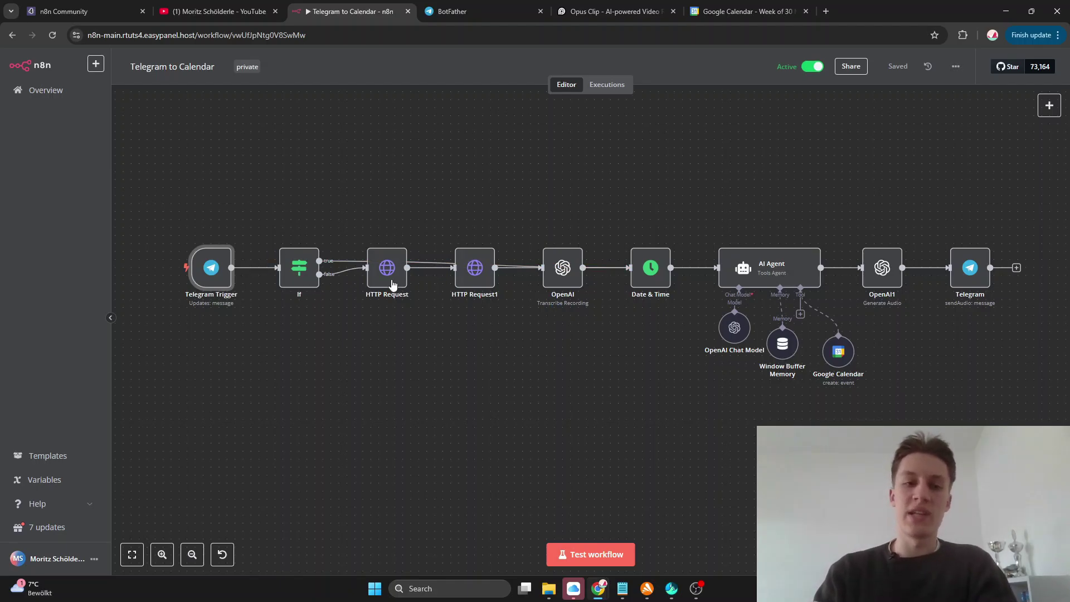
double_click(302, 269)
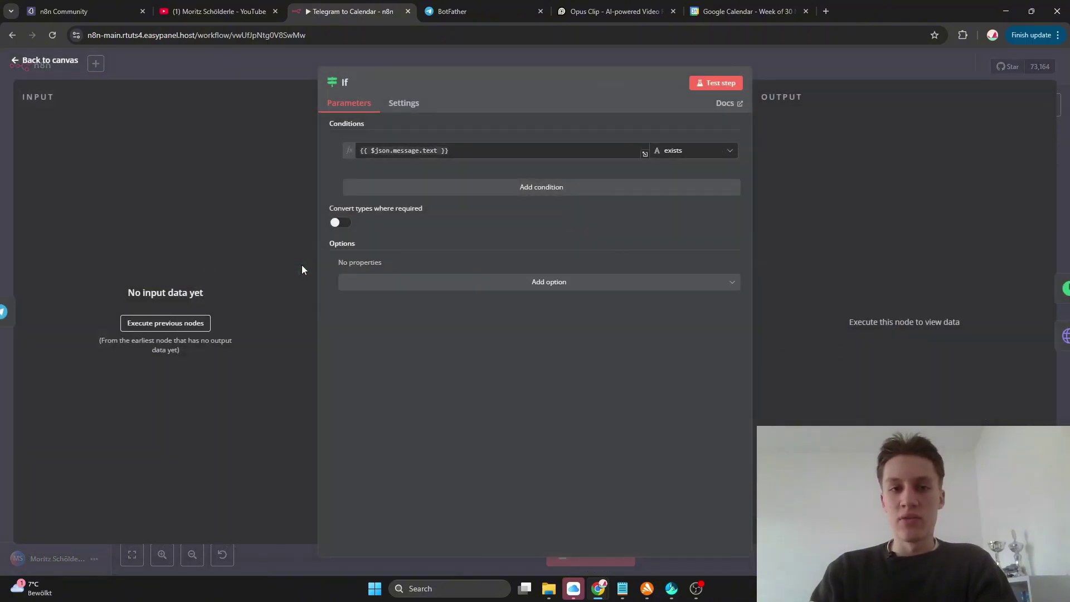
left_click(472, 154)
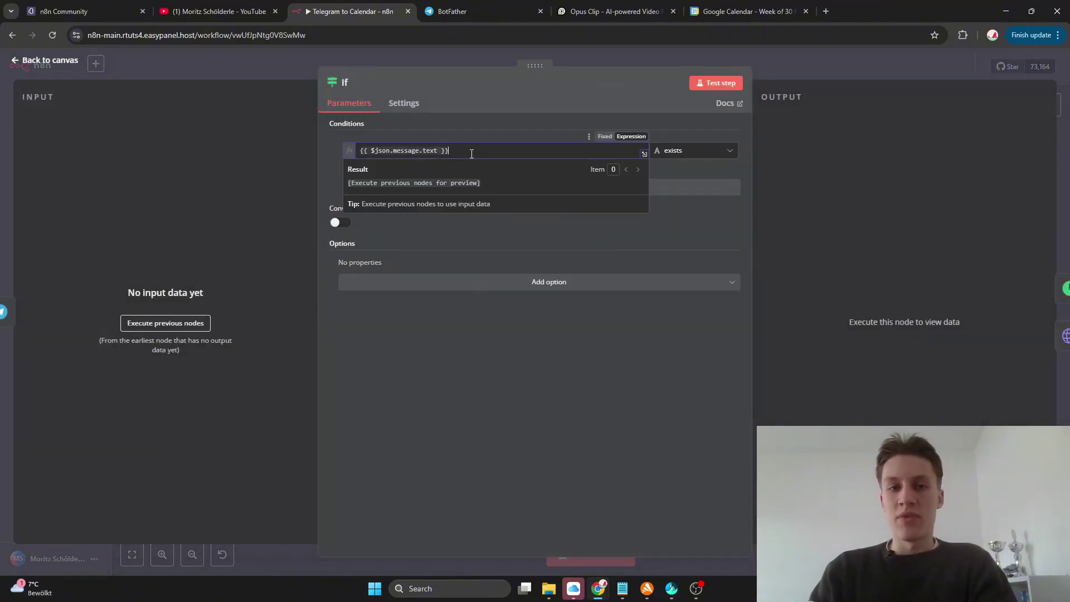
left_click(281, 153)
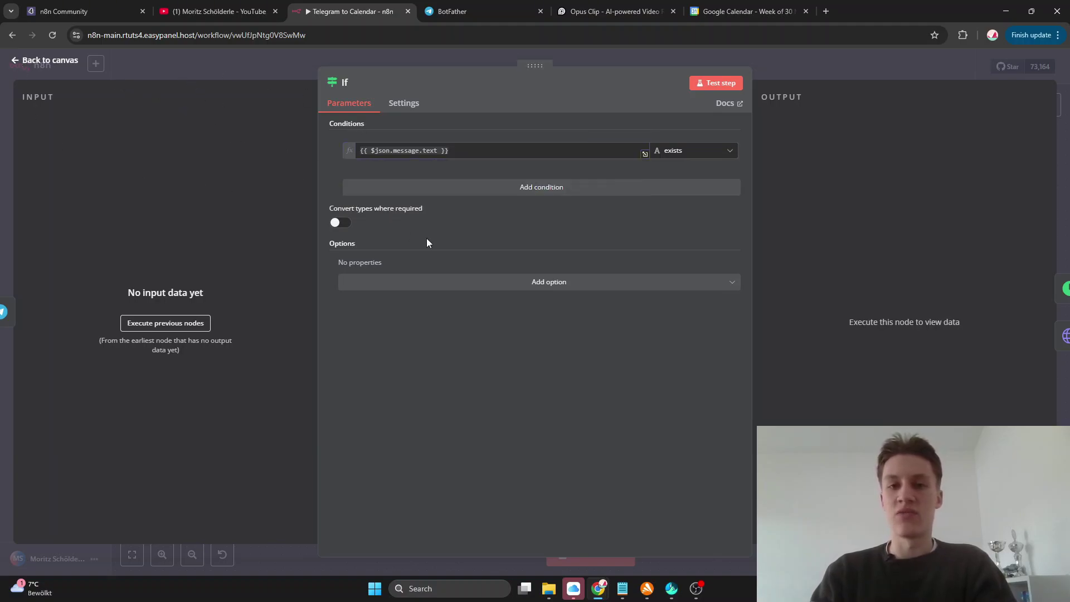
left_click(665, 154)
left_click(665, 154)
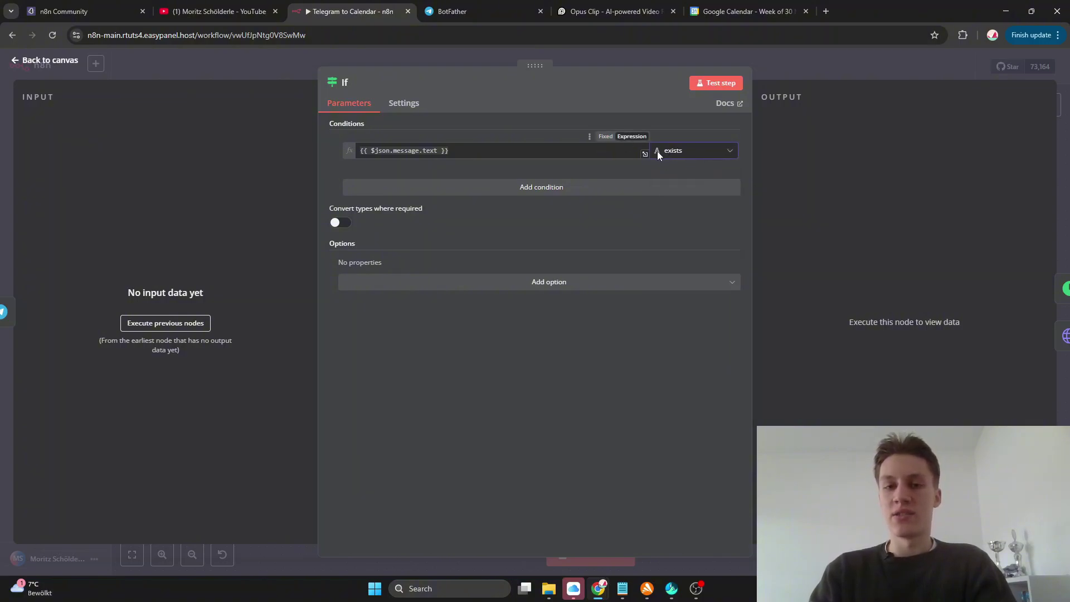
left_click(56, 61)
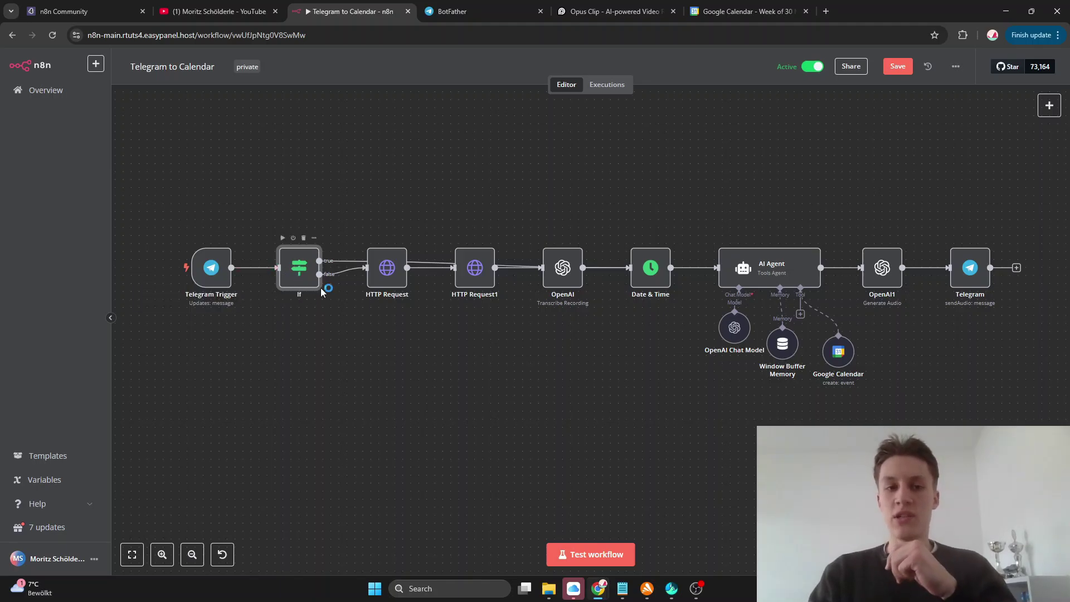
Step: Inspect the first HTTP Request node's getFile URL and its voice file_id expression
double_click(385, 275)
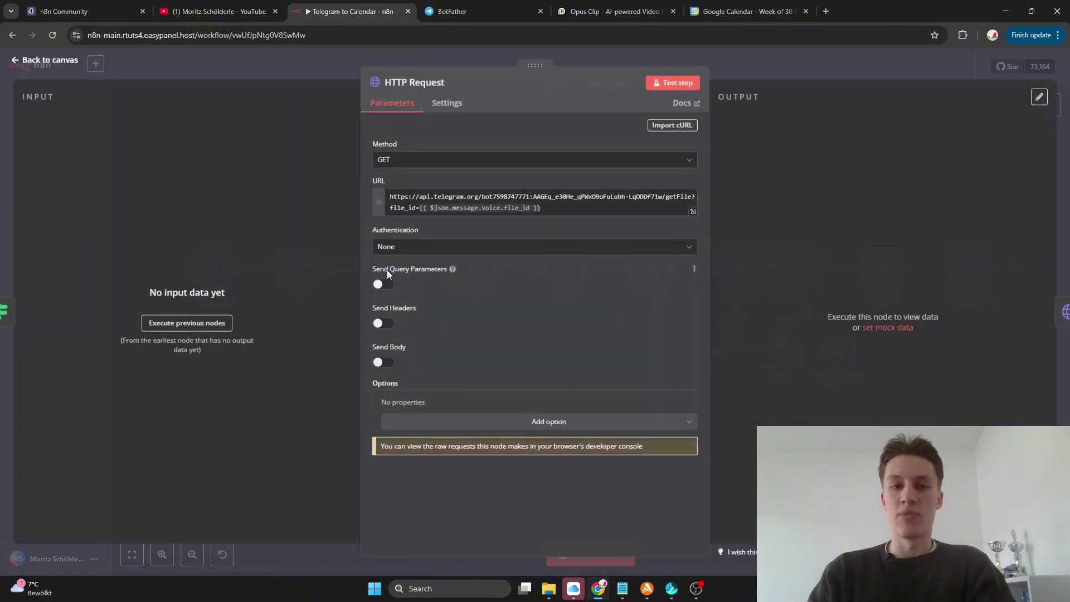
left_click(51, 58)
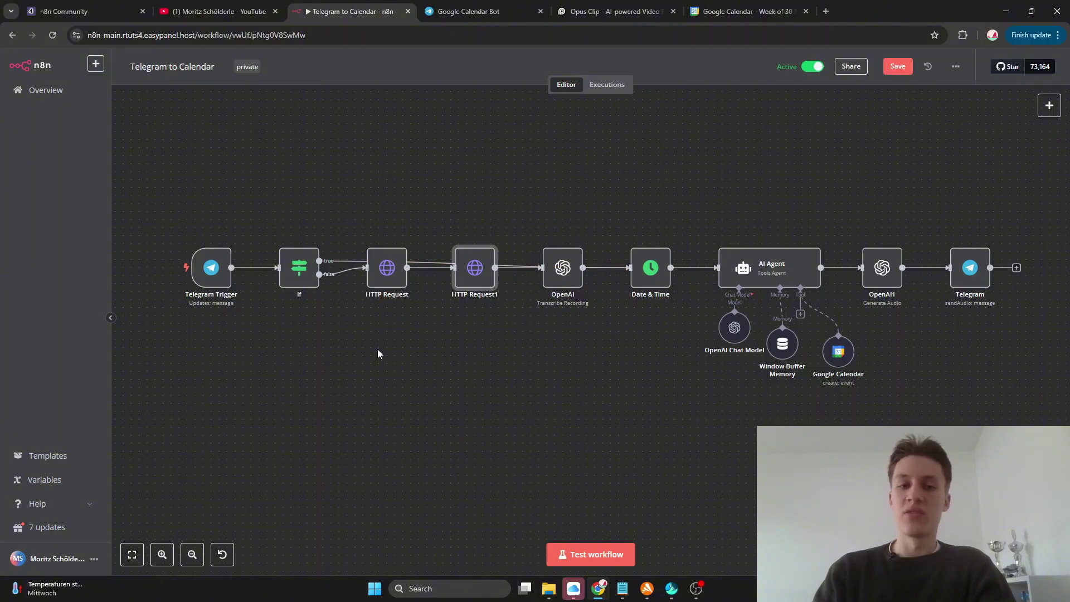
mouse_move(379, 277)
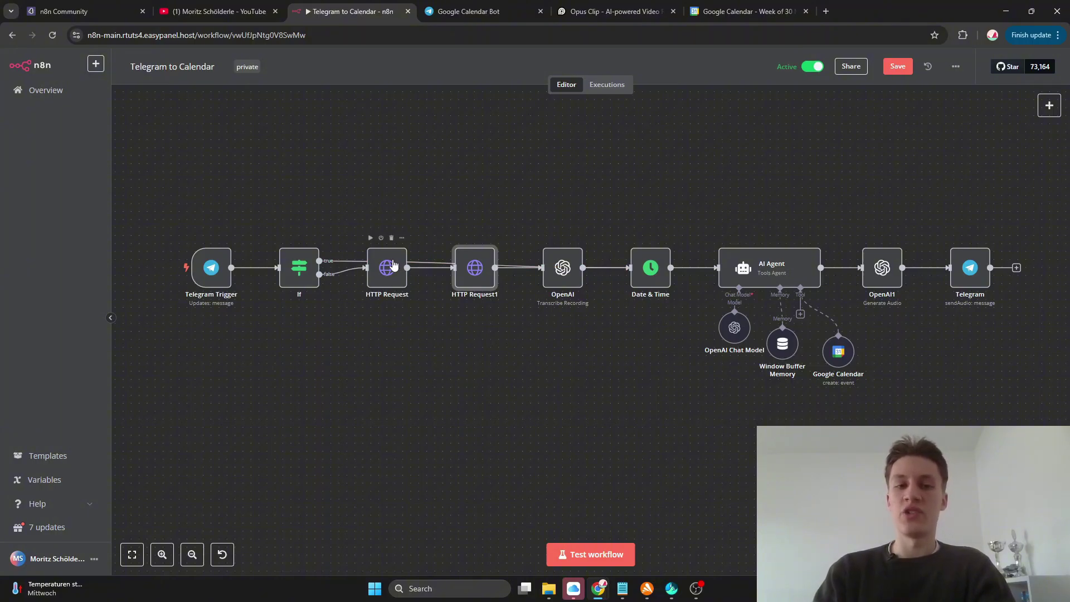
double_click(390, 270)
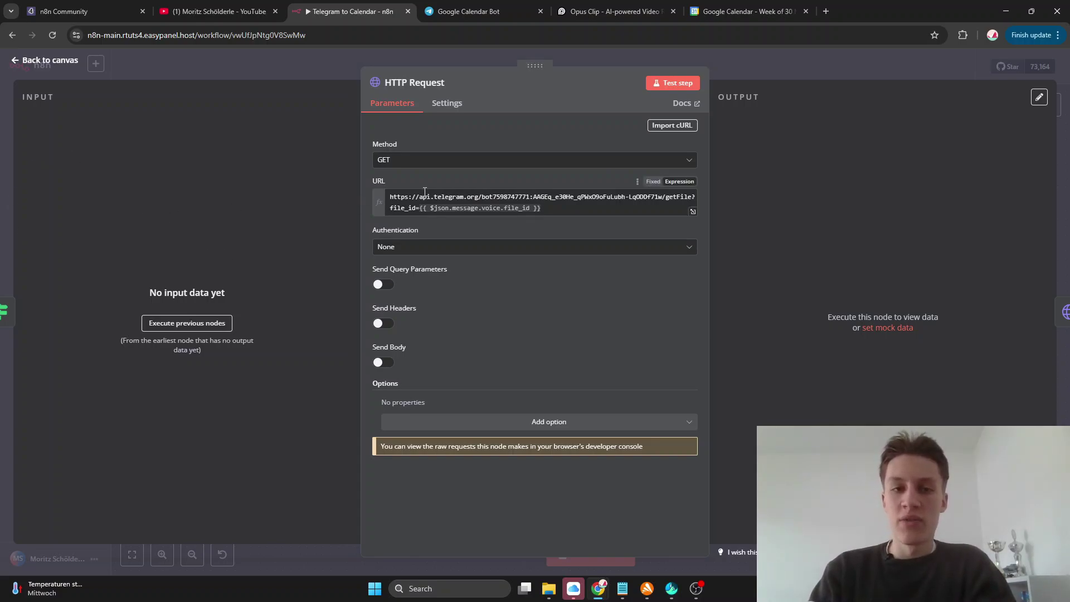
left_click(419, 208)
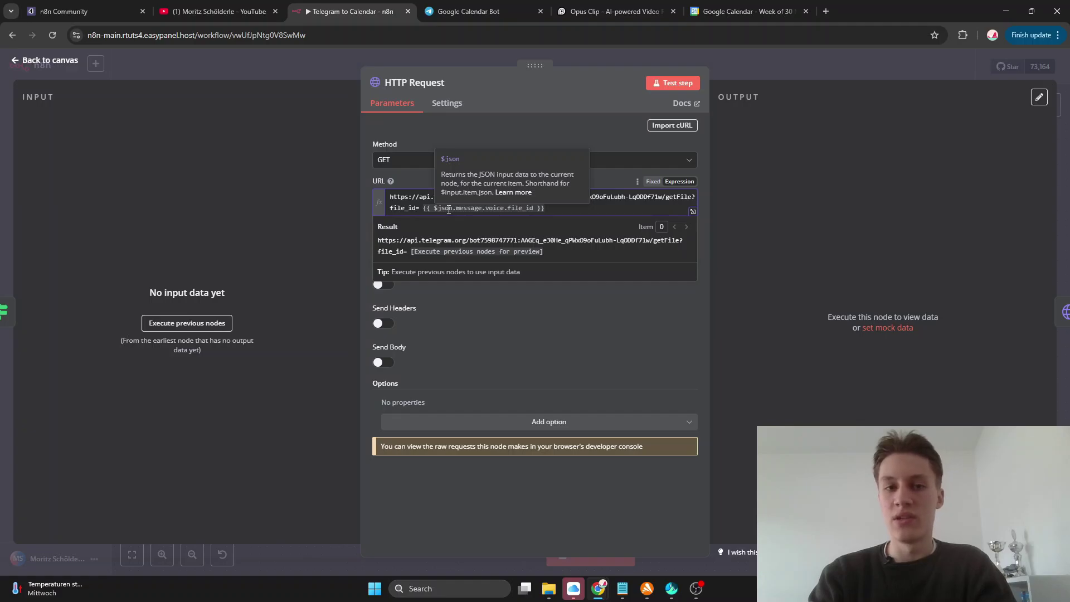
key("BackSpace")
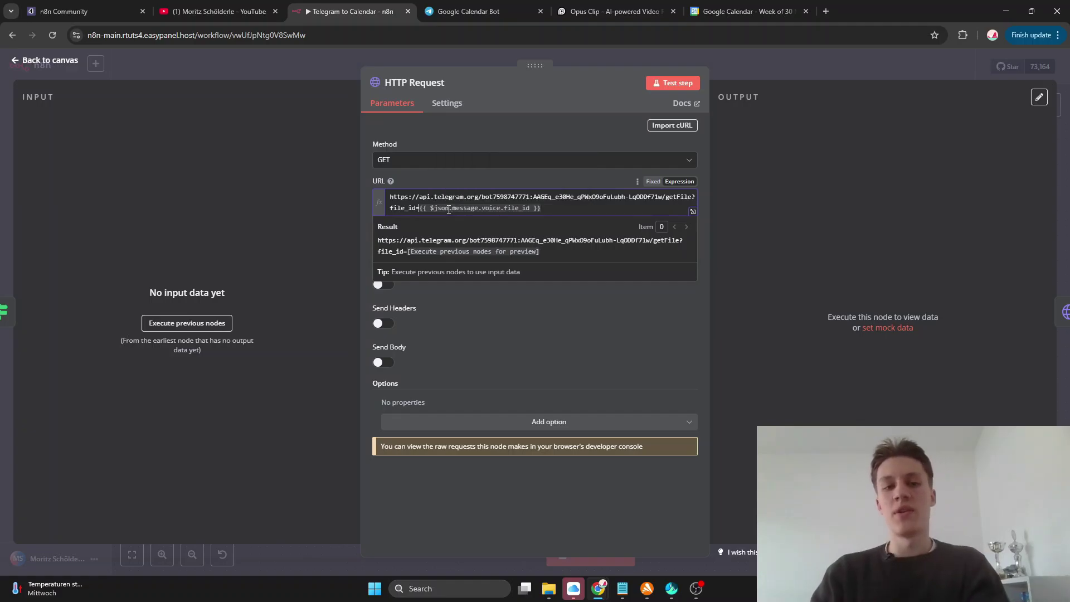
left_click(272, 265)
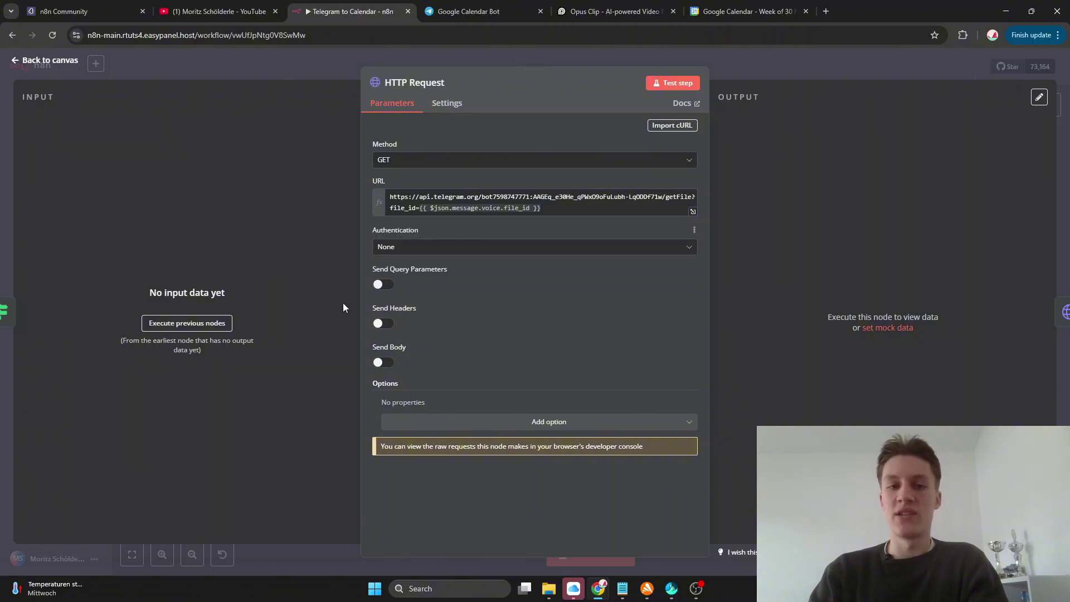
left_click(68, 61)
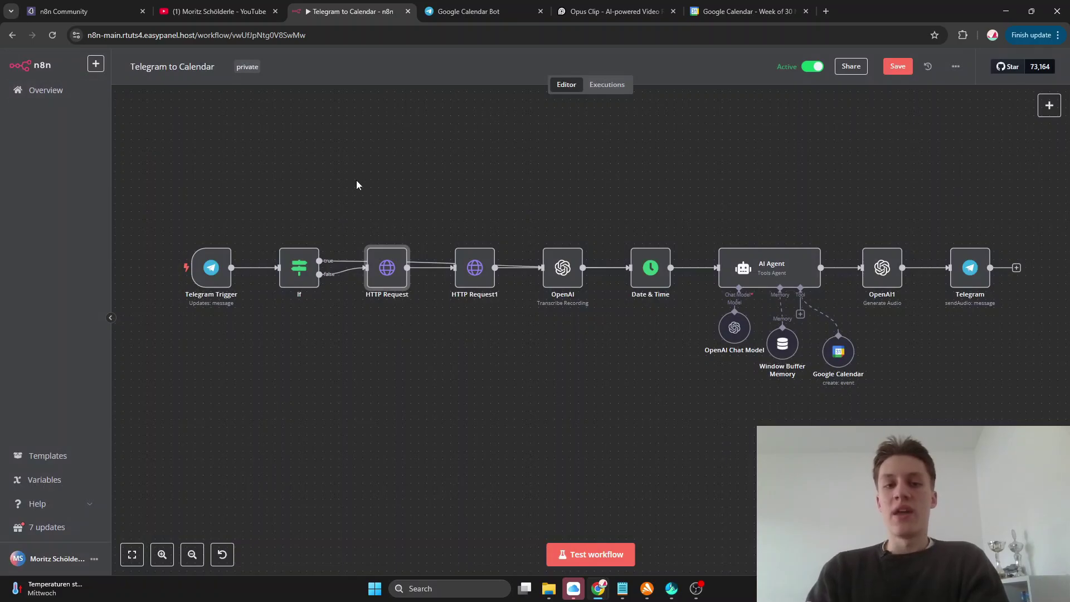
Step: Inspect the HTTP Request1 node's file download URL and its file_path expression
scroll(356, 179, "right", 2)
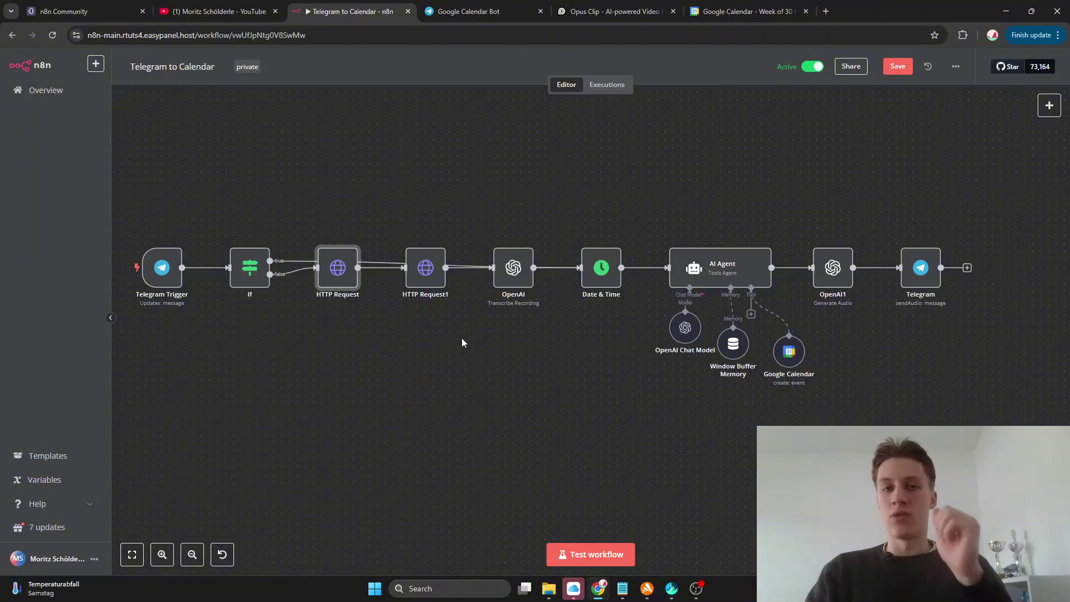
double_click(414, 278)
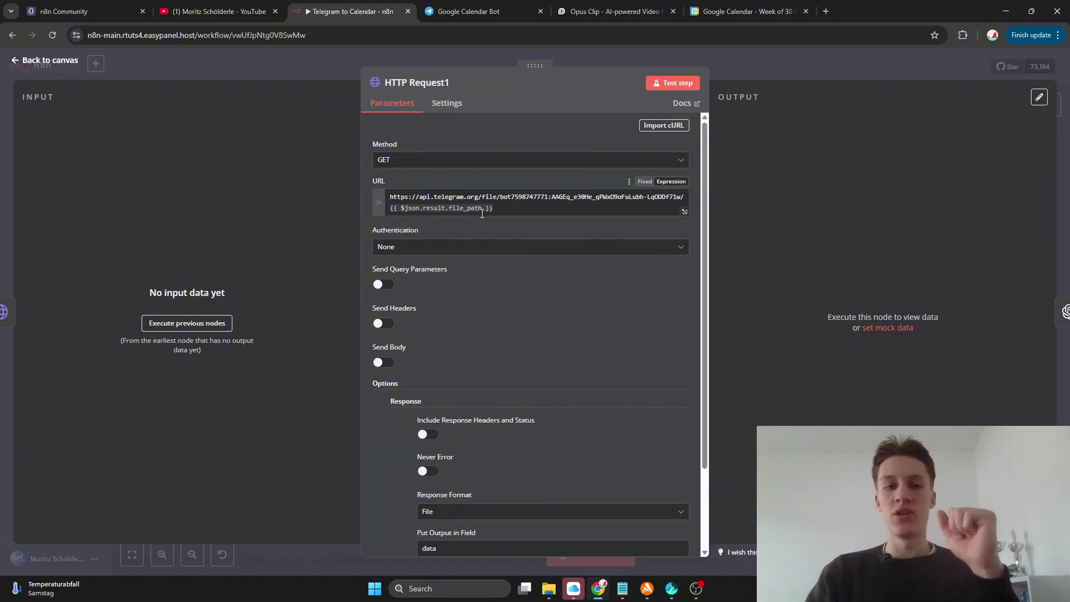
left_click(391, 208)
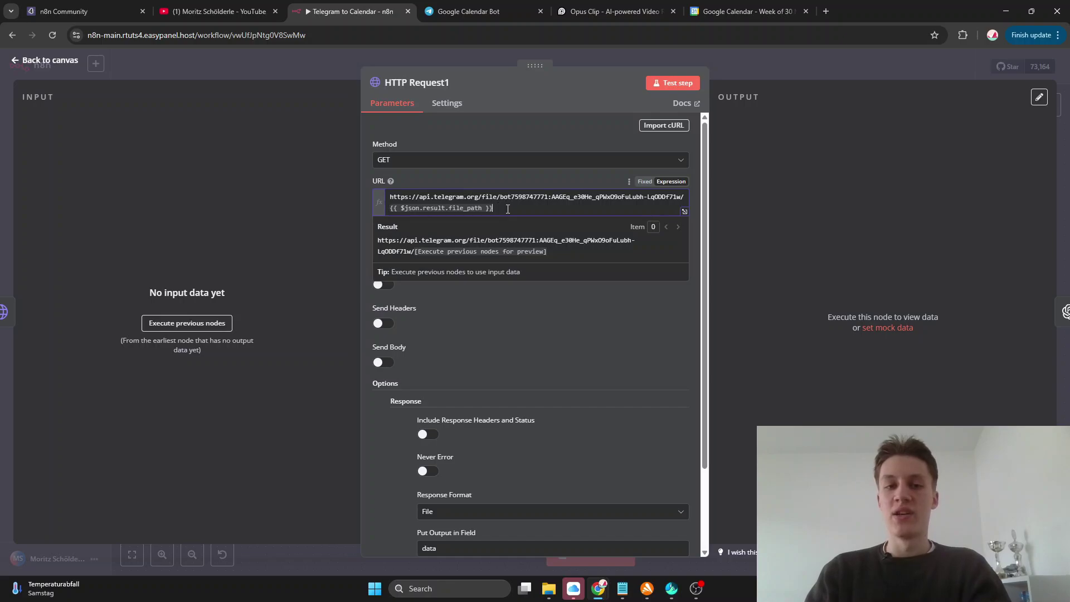
left_click(506, 290)
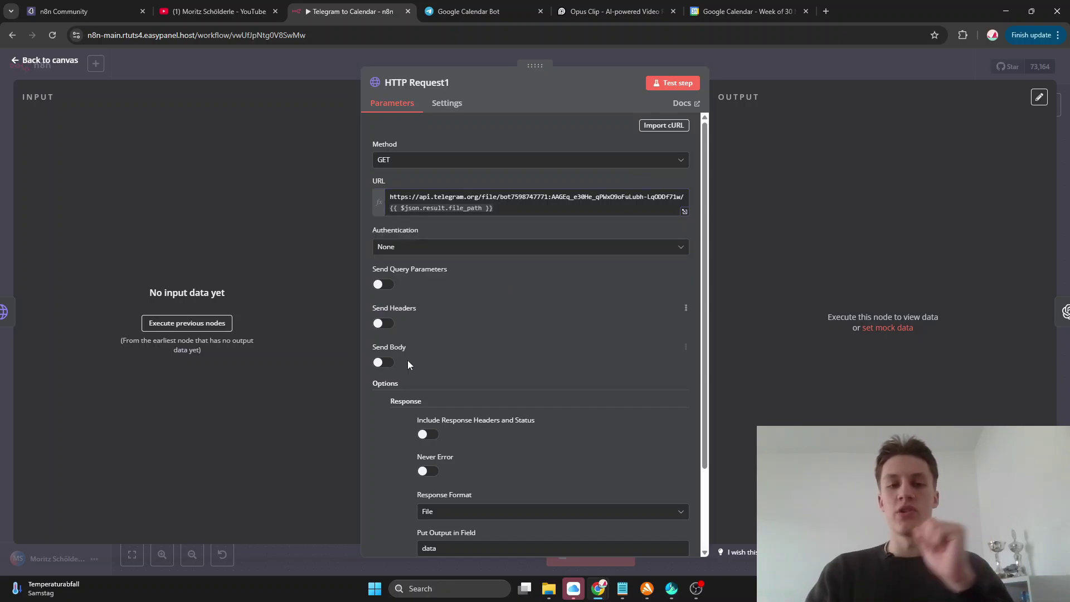
Step: Remove the existing Response option from the HTTP Request1 node
scroll(407, 360, "down", 2)
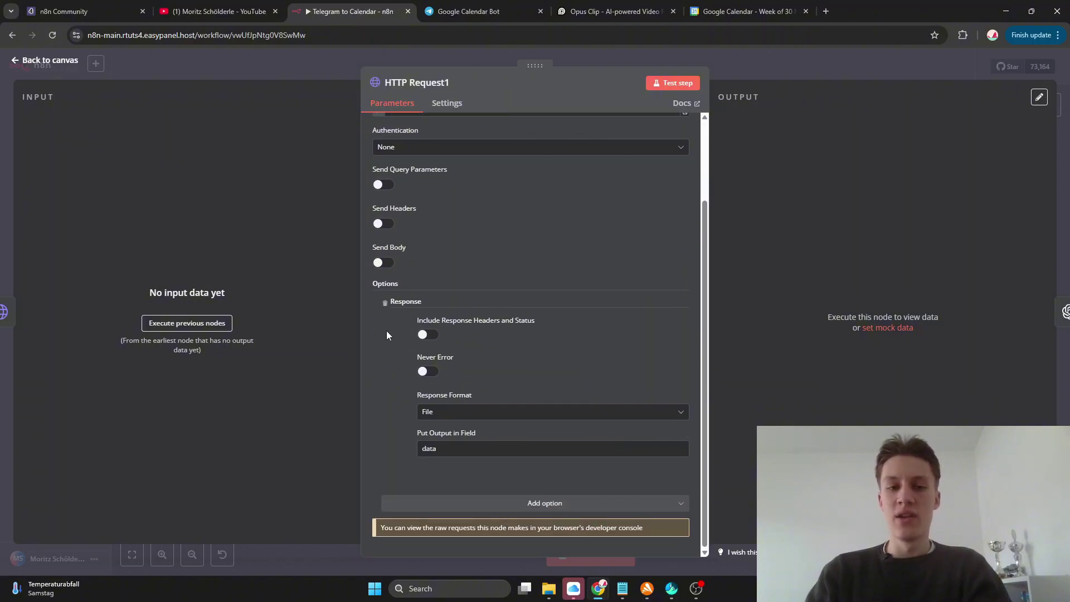
left_click(403, 322)
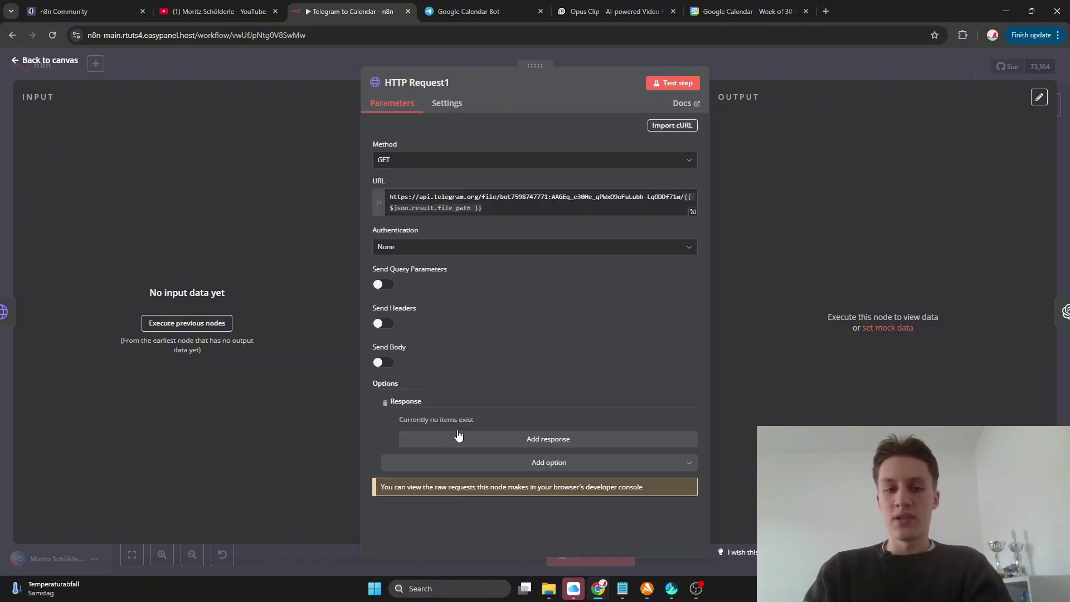
left_click(487, 466)
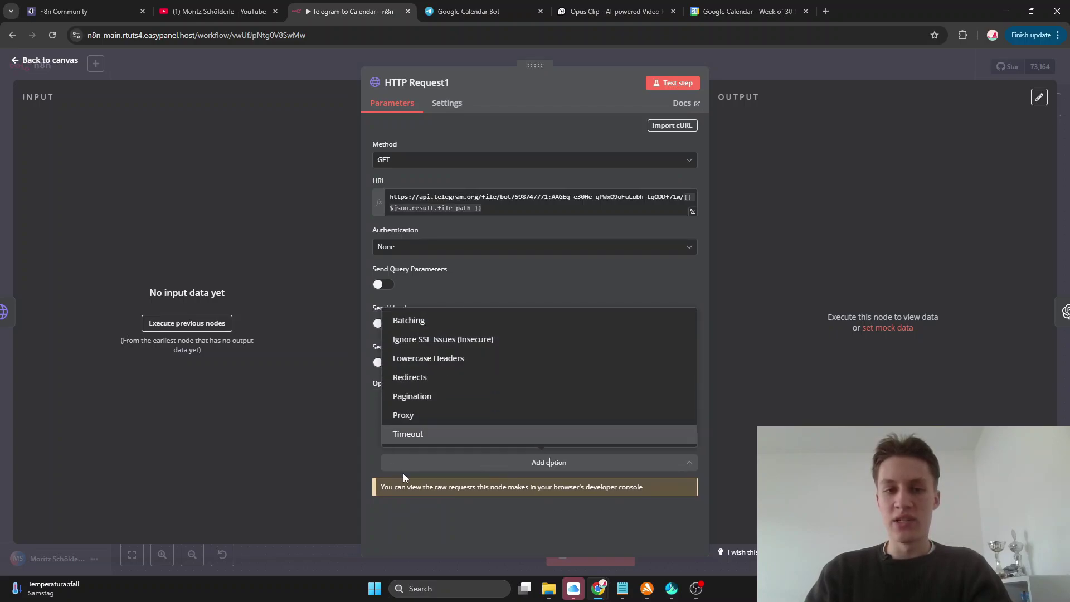
left_click(371, 428)
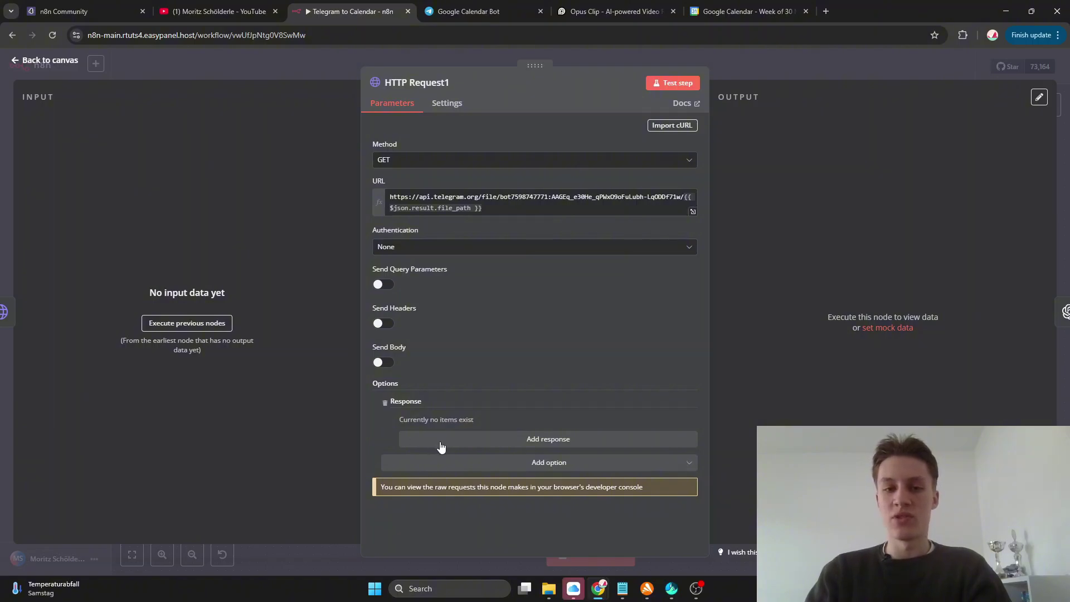
left_click(384, 403)
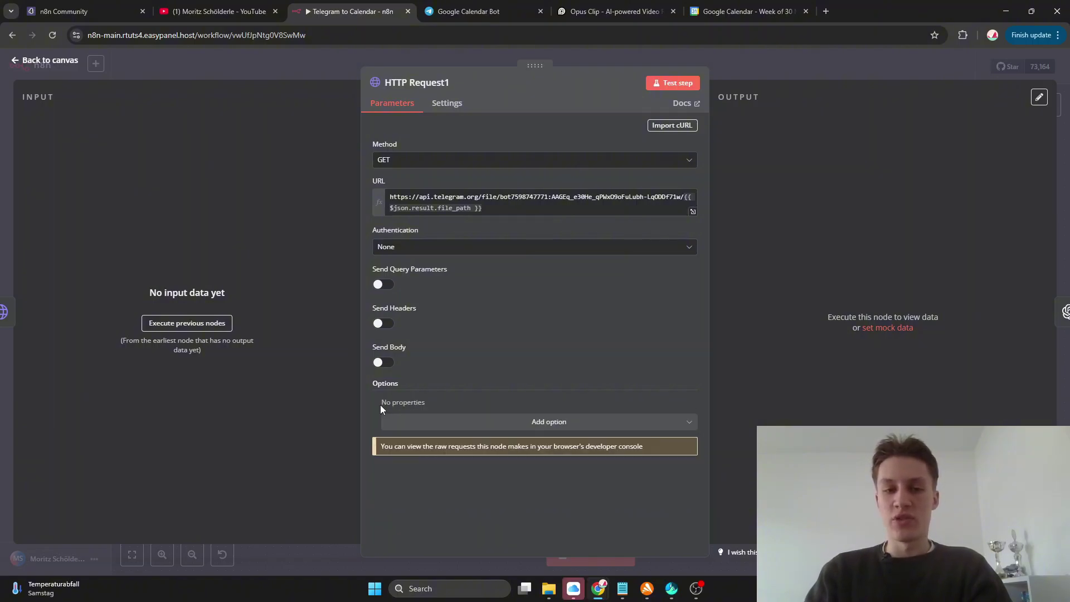
Step: Add a Response option to the HTTP Request1 node with the response format set to File, and return to the canvas
left_click(422, 428)
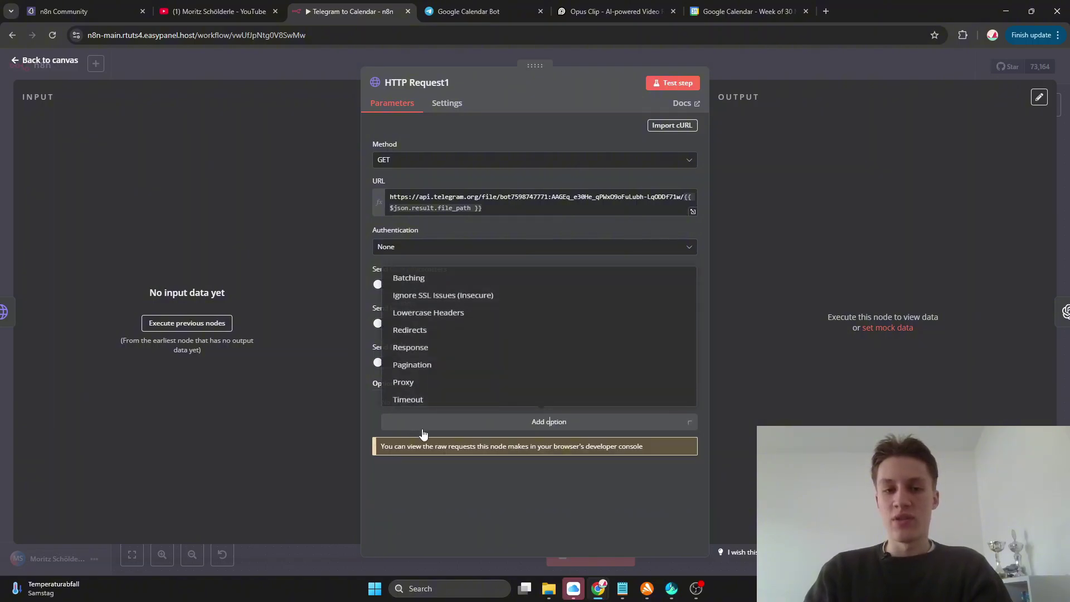
left_click(413, 341)
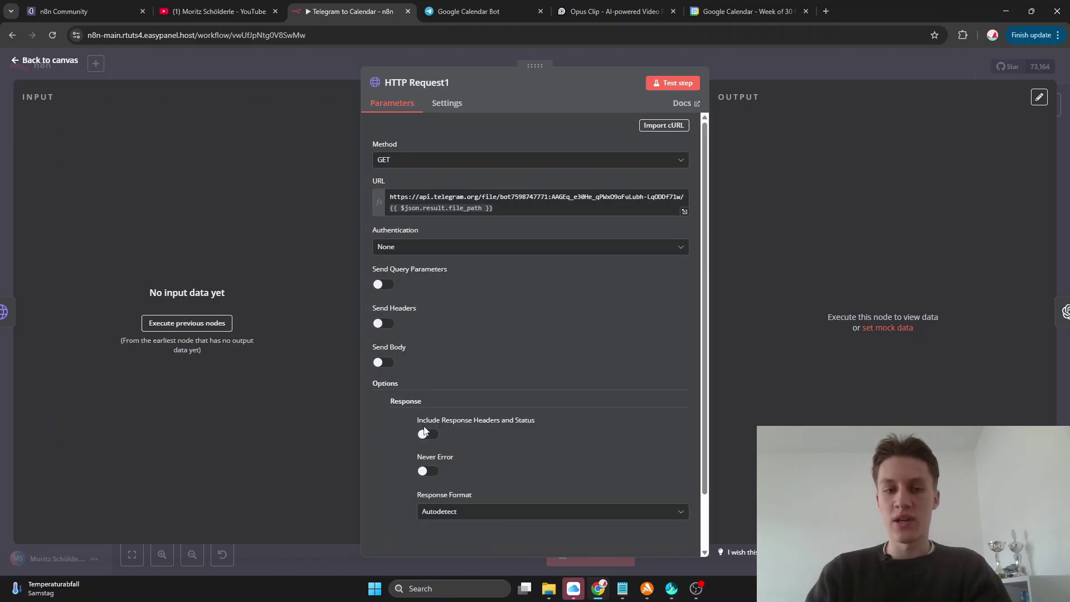
scroll(447, 463, "down", 2)
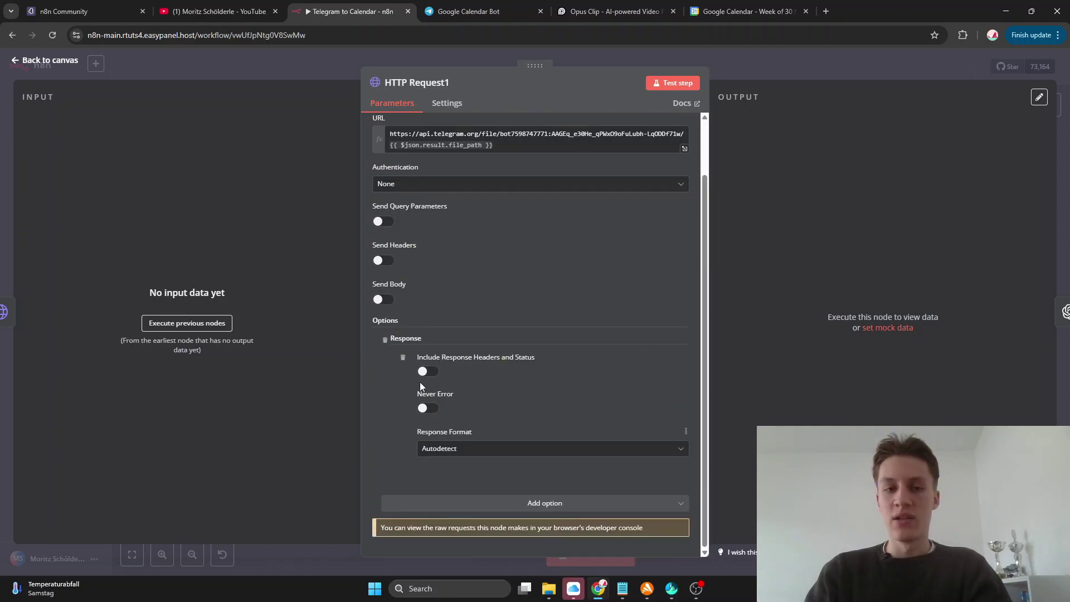
left_click(449, 454)
left_click(446, 496)
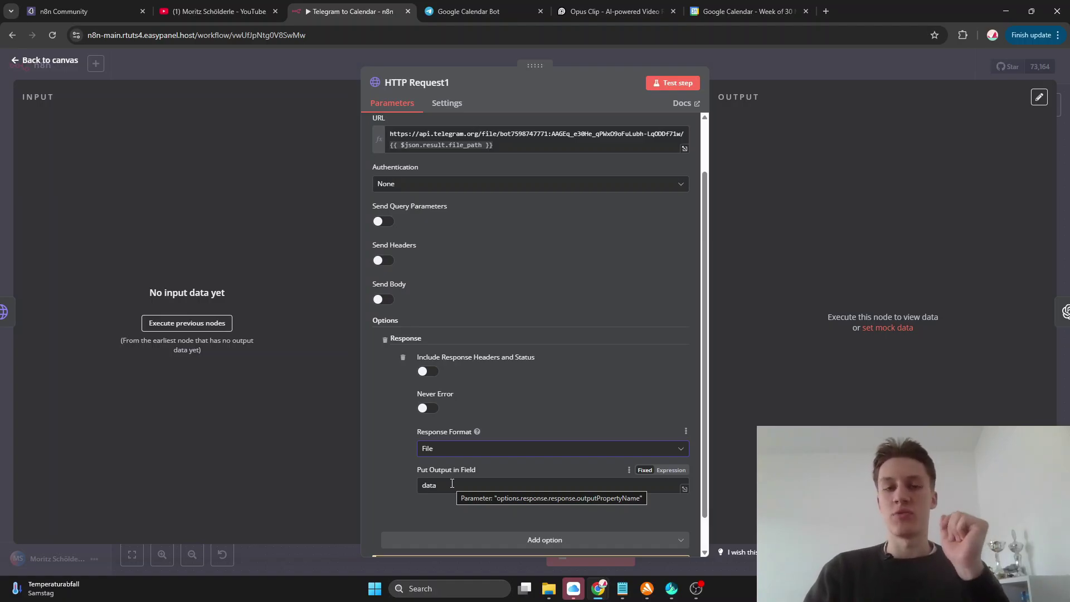
left_click(51, 61)
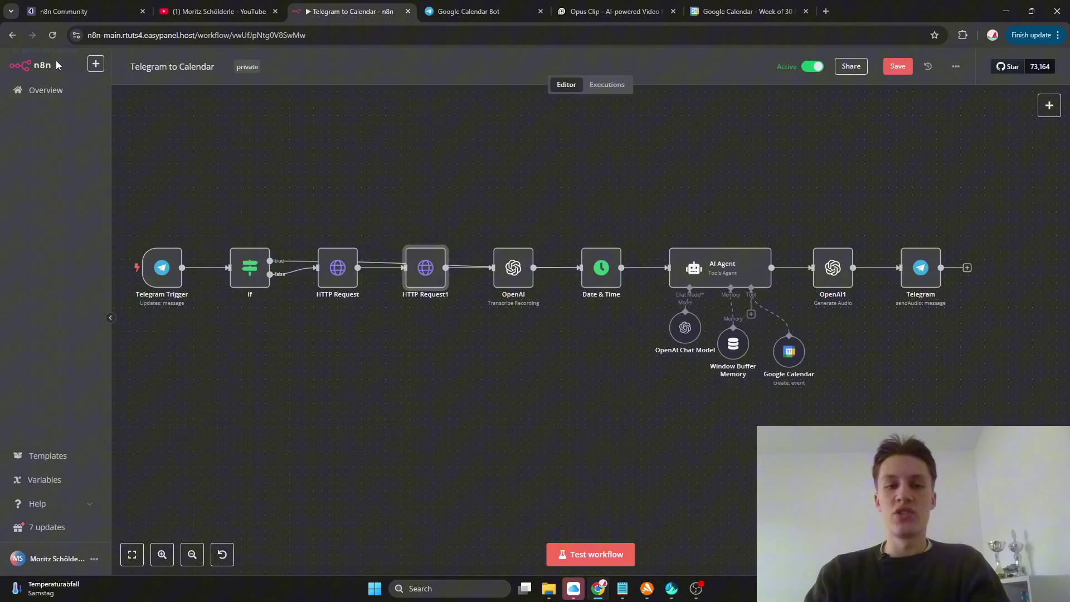
Step: Open the OpenAI node that transcribes the recording and choose Audio as its resource
double_click(513, 274)
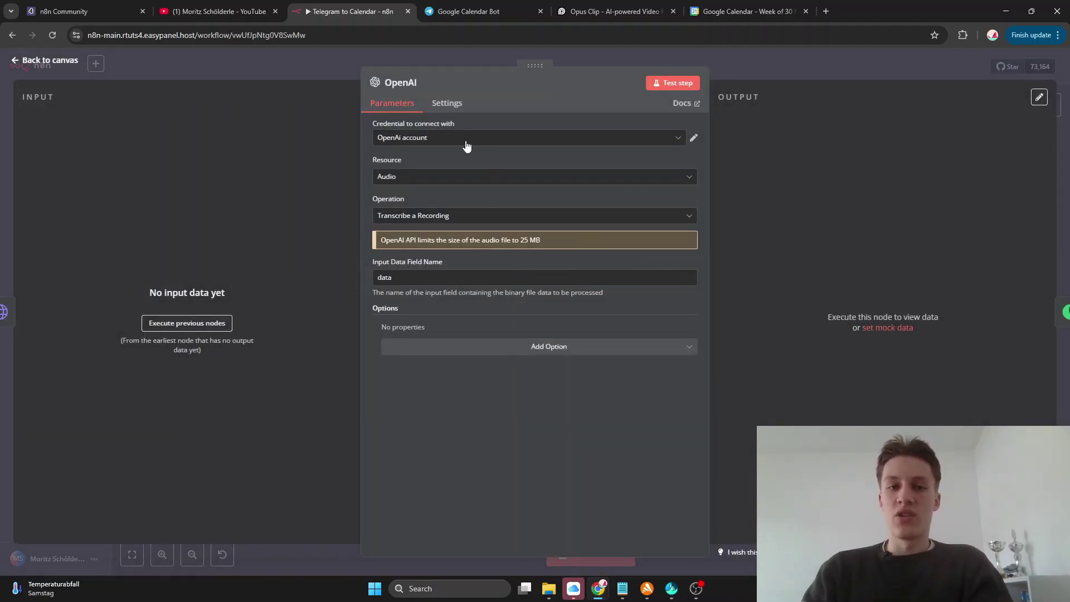
left_click(434, 176)
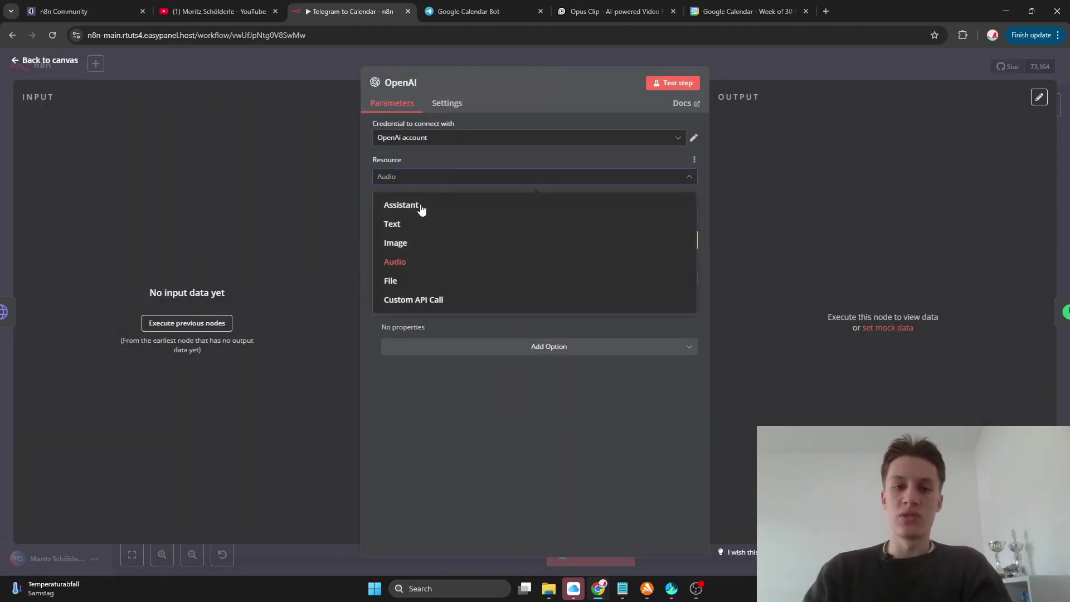
left_click(395, 265)
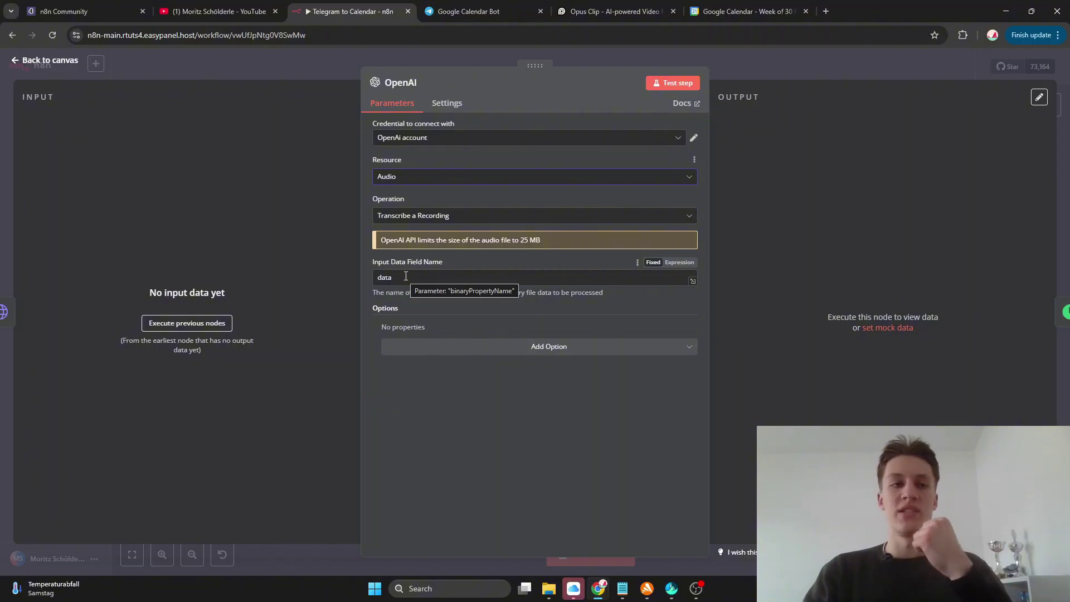
Step: Leave the OpenAI node, review the Date & Time node's Get Current Date settings, and return to the canvas
left_click(61, 60)
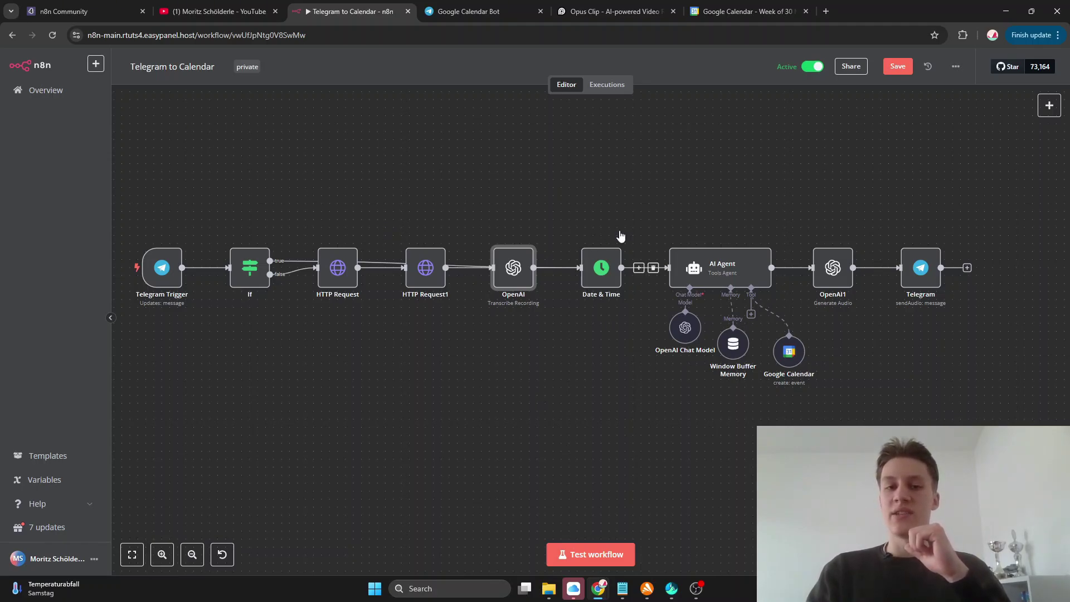
mouse_move(594, 245)
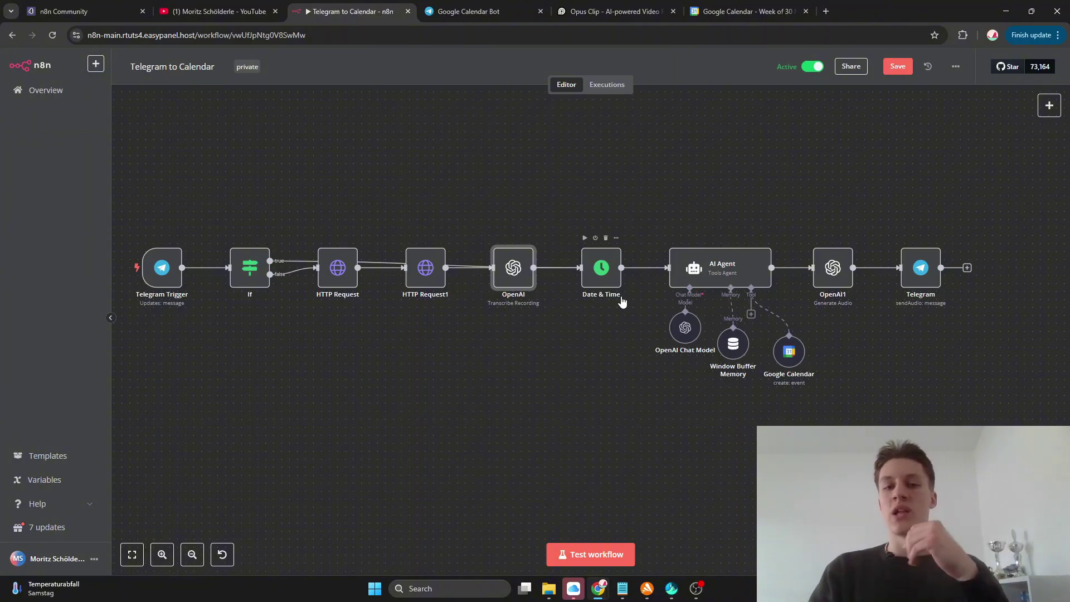
double_click(596, 270)
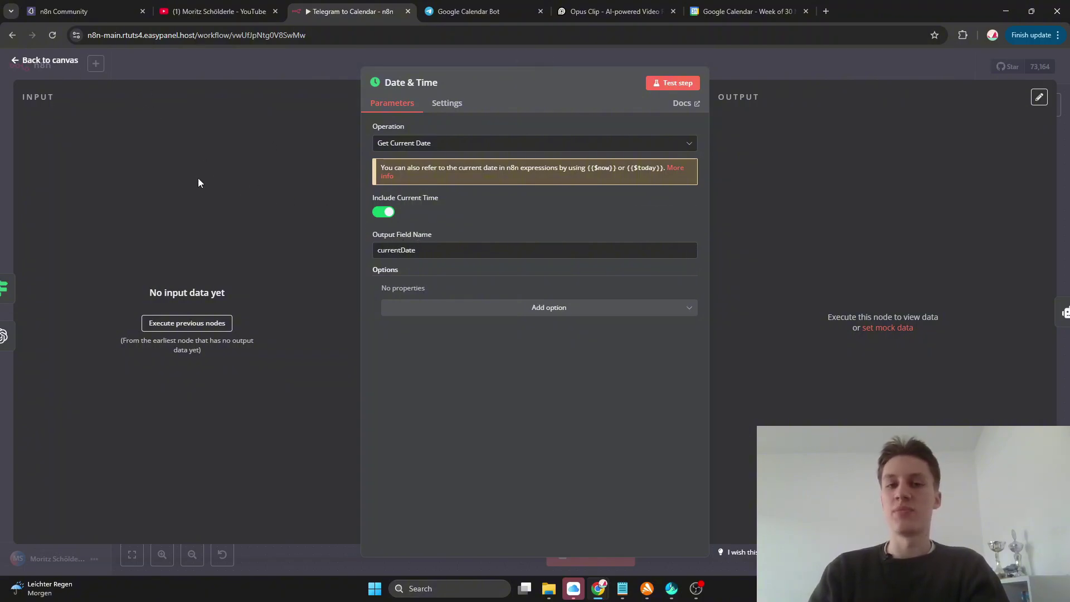
left_click(50, 59)
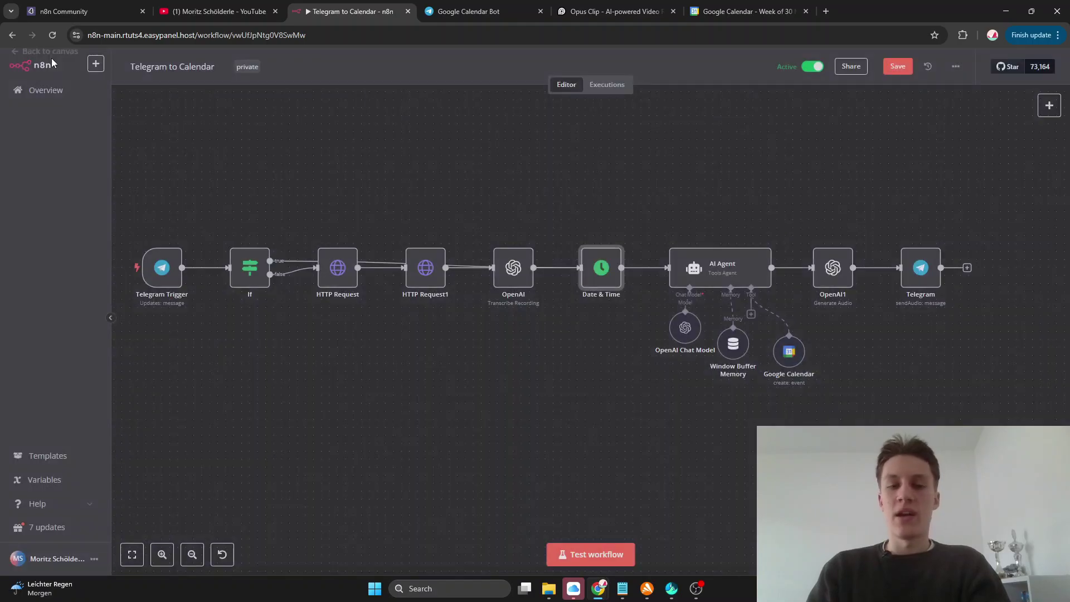
Step: Open the Google Calendar tool node under the AI Agent and examine its Start field's $fromAI expression
scroll(669, 266, "down", 1)
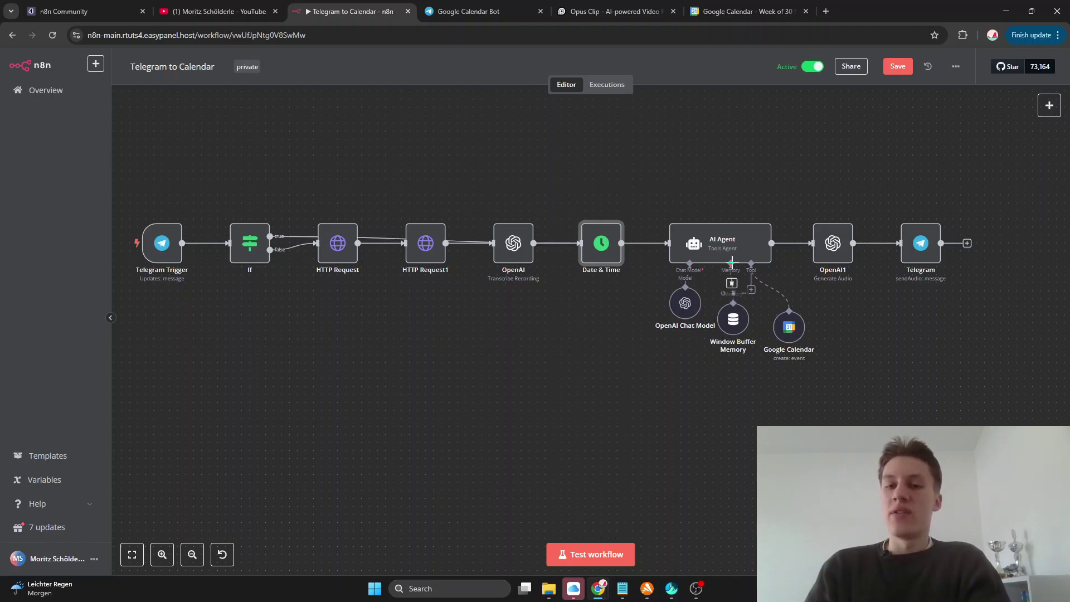
double_click(789, 327)
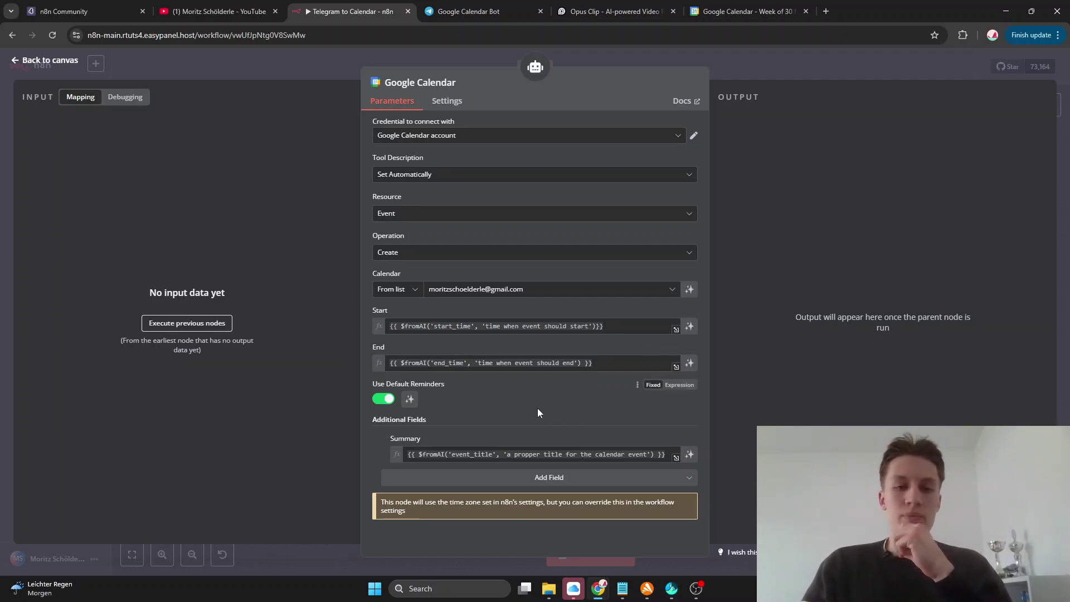
left_click(624, 326)
triple_click(452, 326)
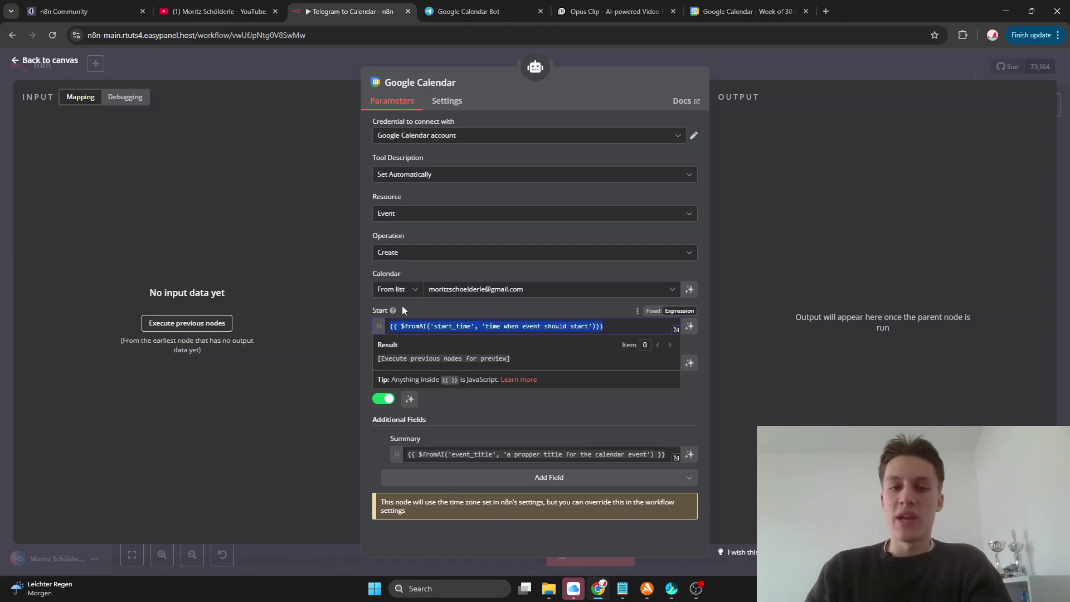
left_click(510, 326)
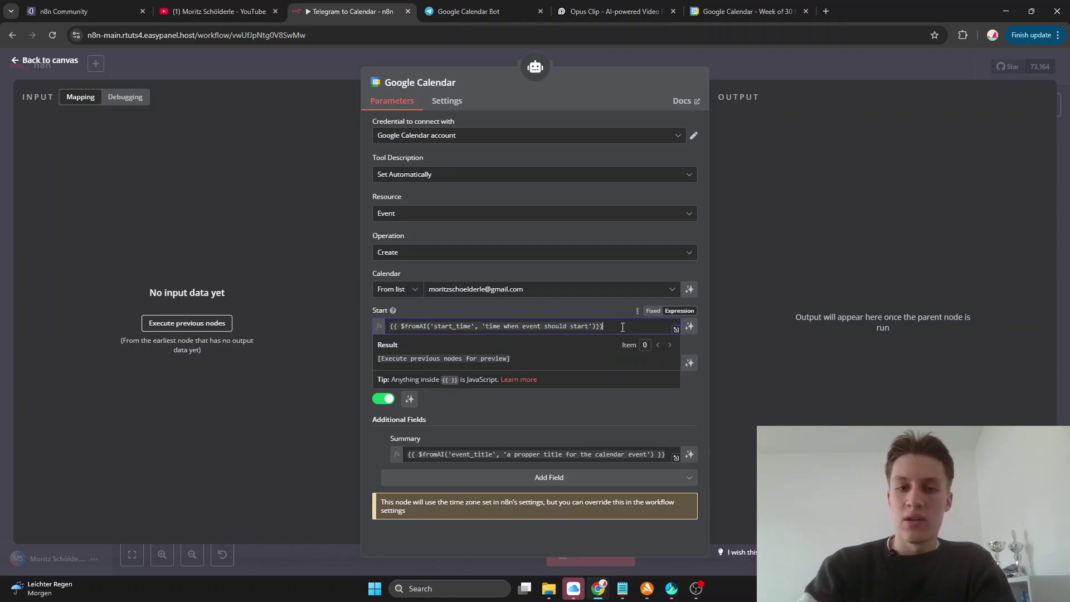
Step: Begin a second expression in the Start field, browse the suggestions for the $fromAI() method, and remove the added braces
type("{{")
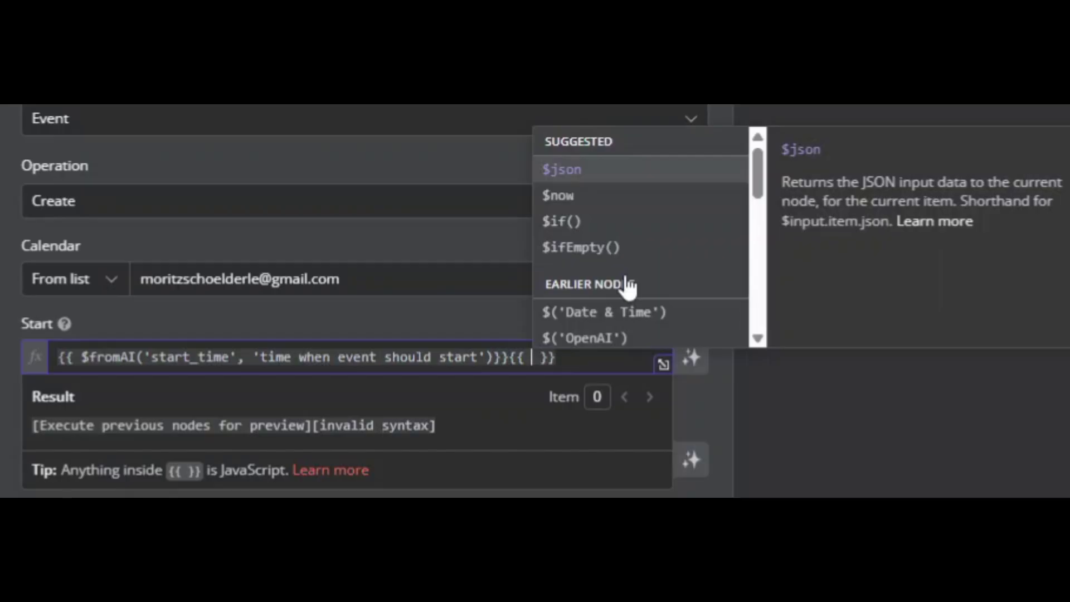
scroll(658, 292, "down", 3)
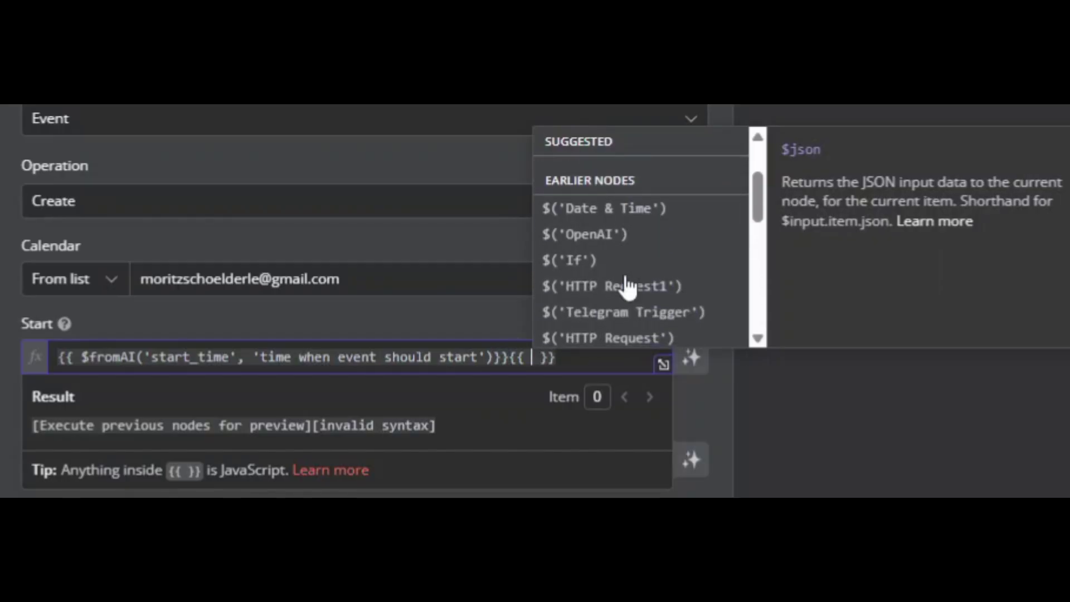
scroll(627, 287, "down", 1)
scroll(625, 284, "up", 3)
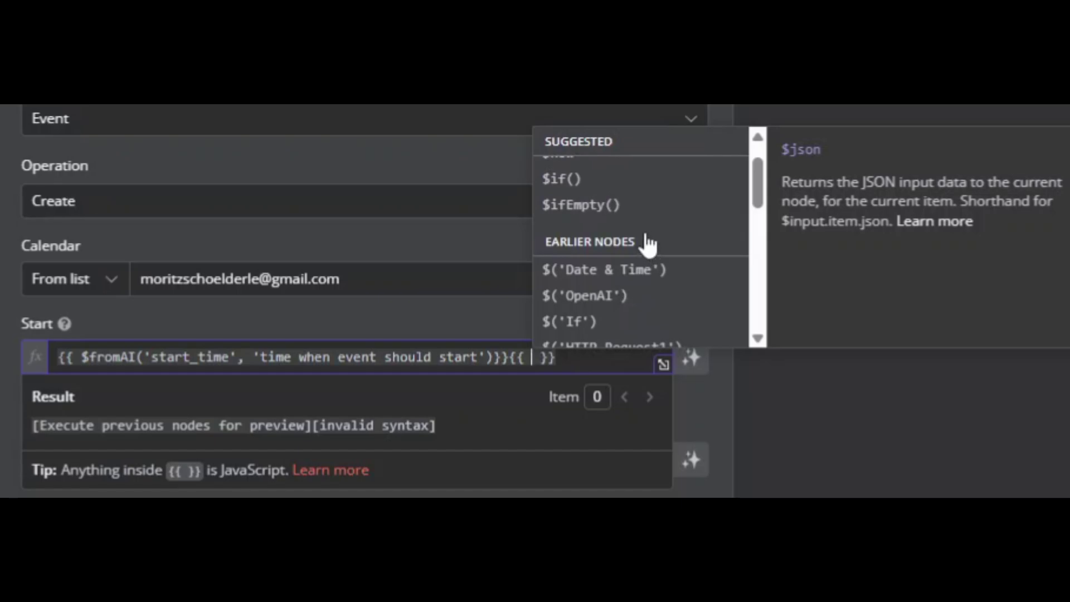
scroll(605, 269, "down", 4)
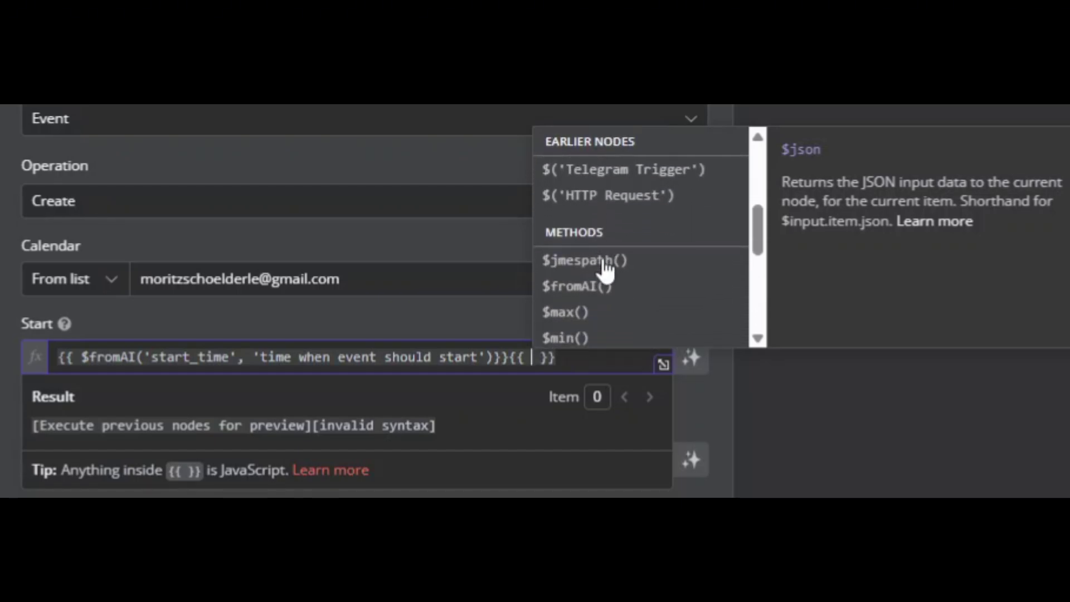
scroll(605, 268, "down", 2)
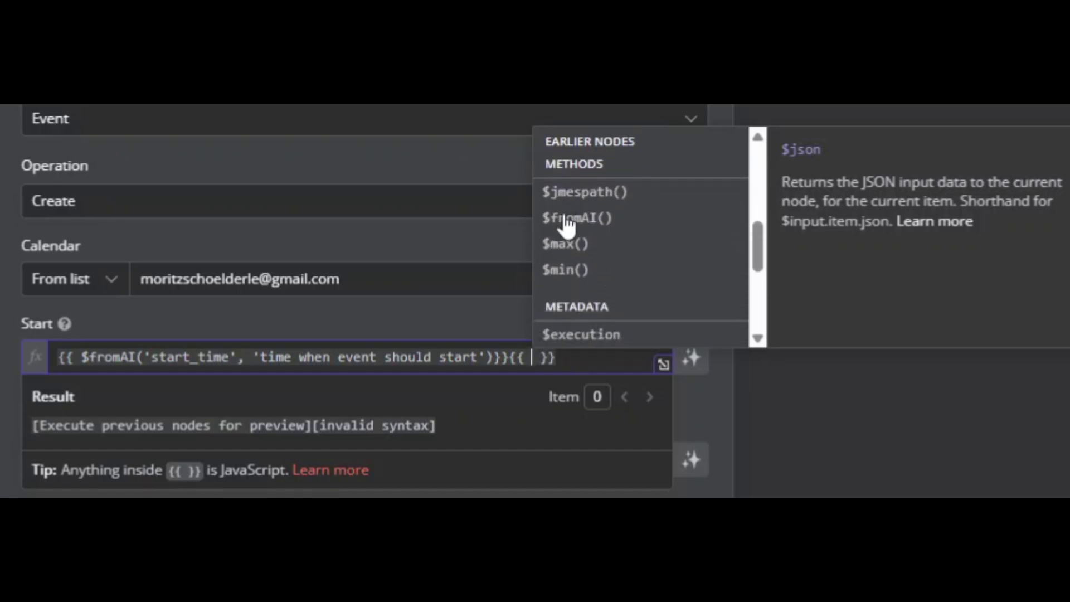
key("Escape")
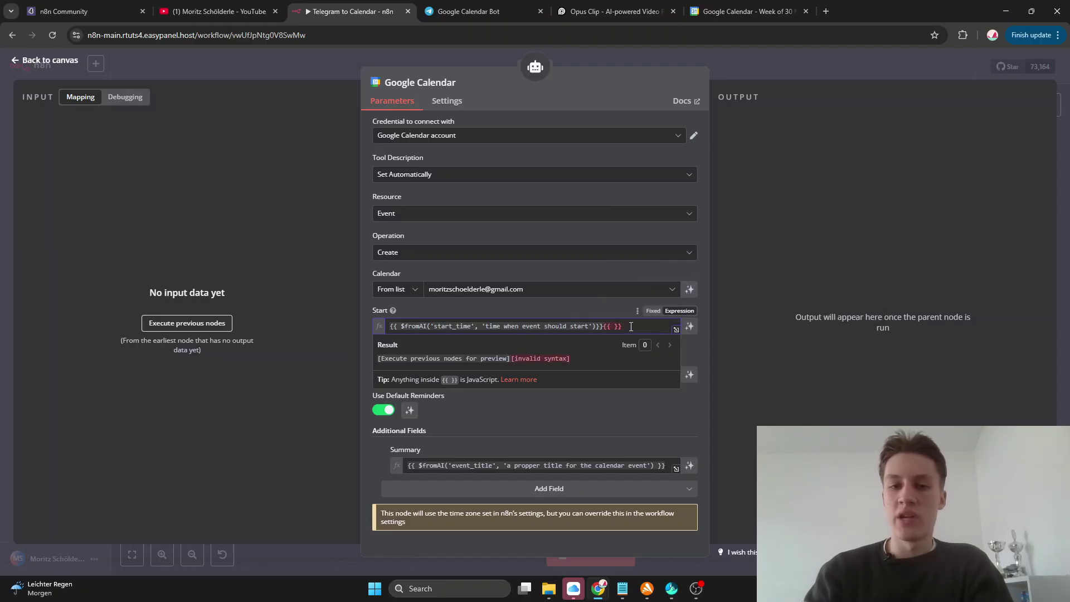
key("BackSpace")
key("BackSpace")
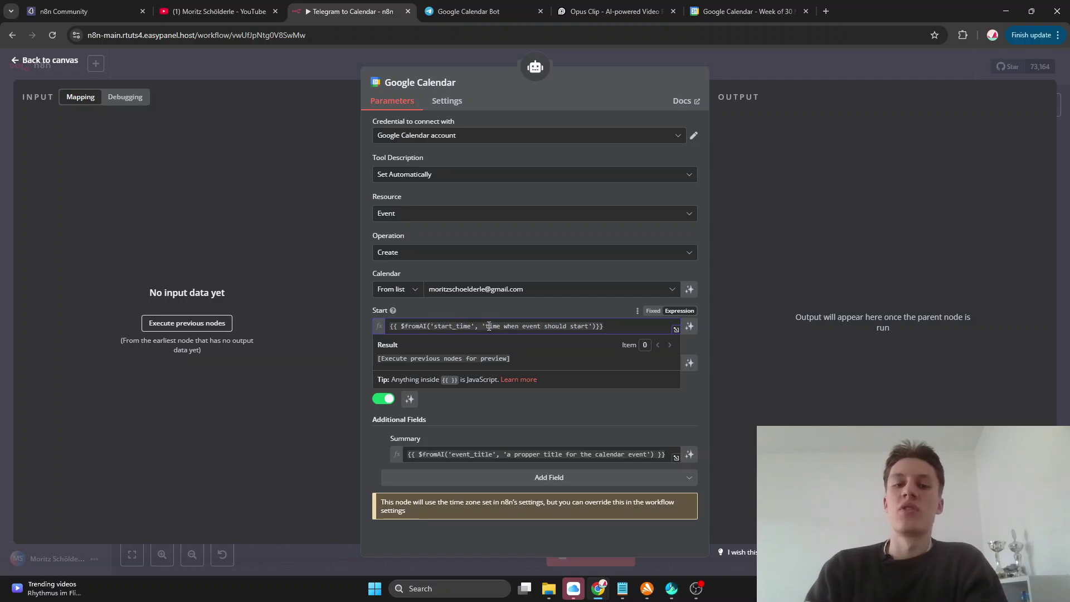
Step: Look through the additional fields available for the Google Calendar event without adding any, and return to the canvas
left_click(613, 313)
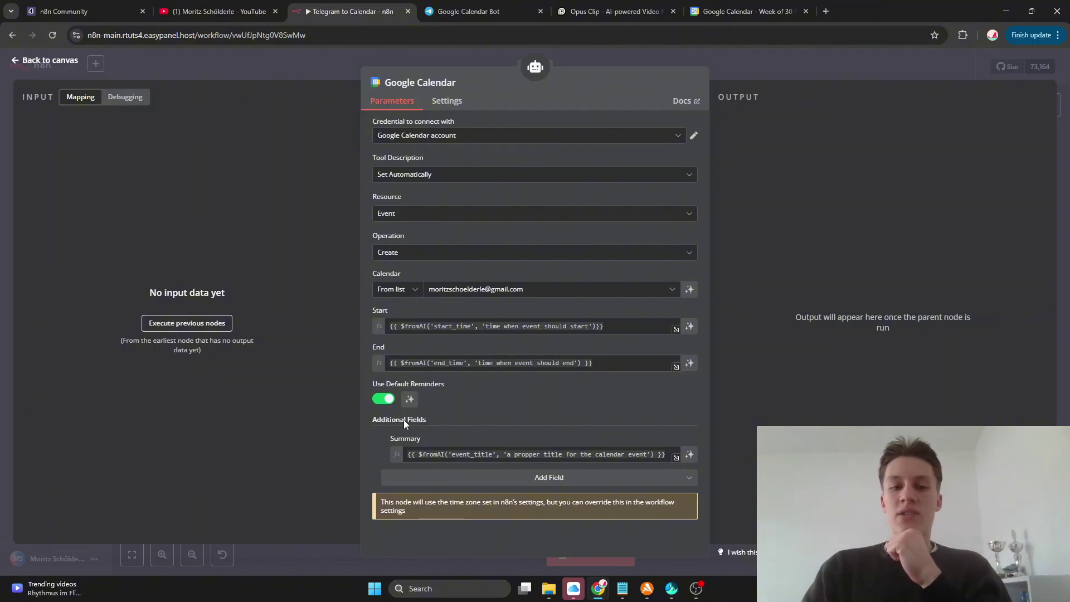
left_click(445, 478)
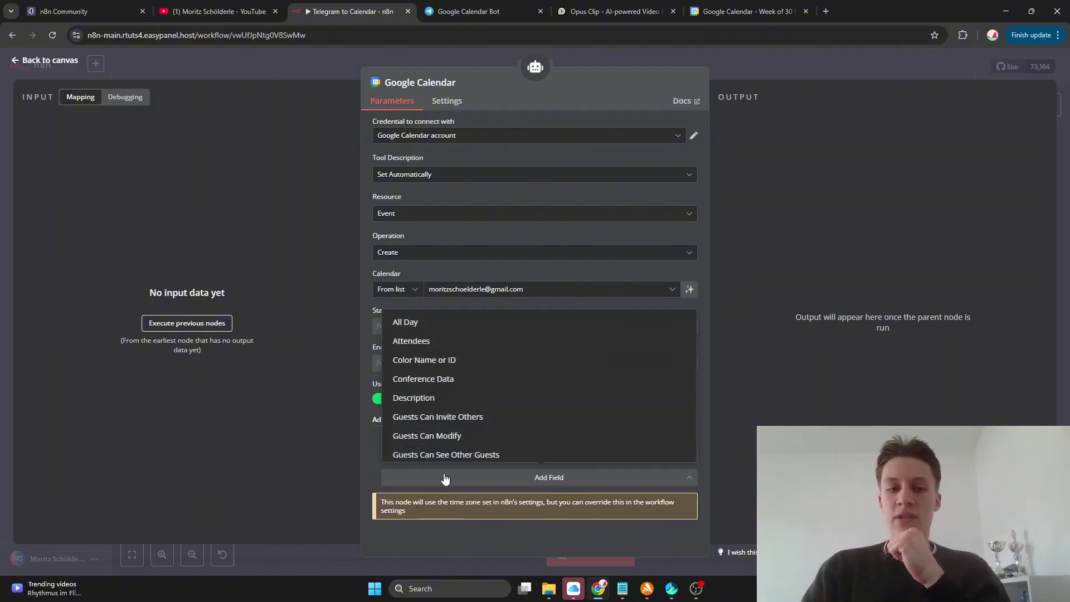
scroll(450, 422, "down", 5)
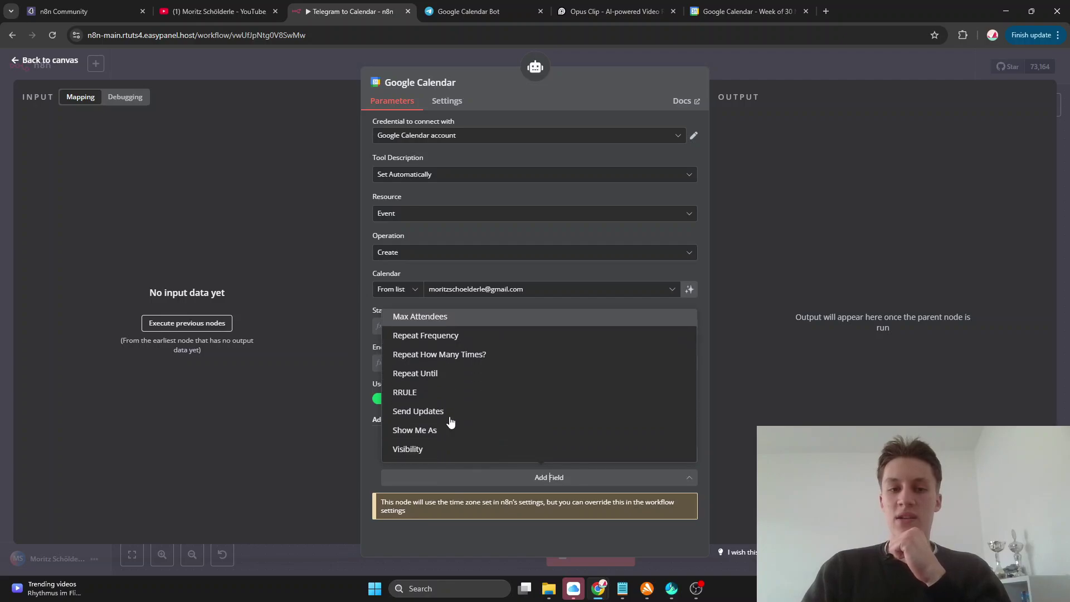
left_click(366, 447)
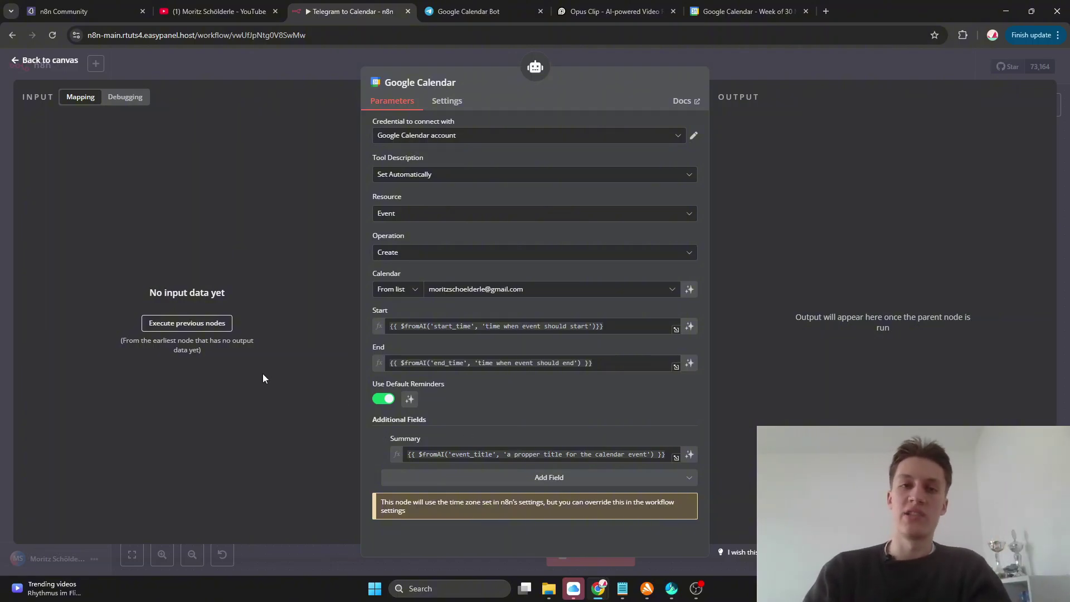
left_click(35, 59)
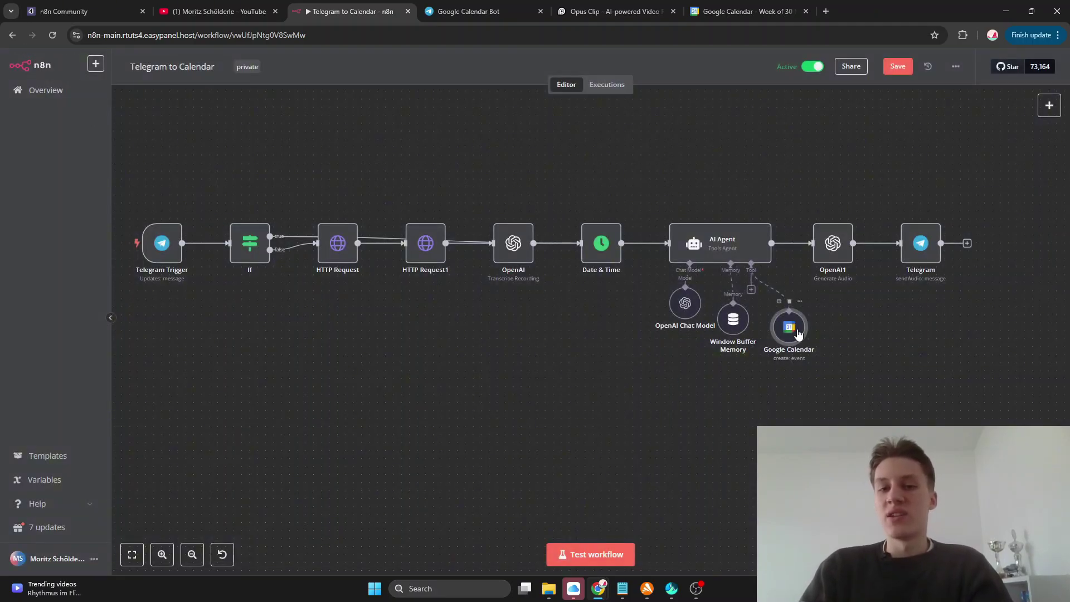
Step: Choose Define below as the AI Agent node's prompt source and review its whole prompt text before returning to the canvas
double_click(701, 245)
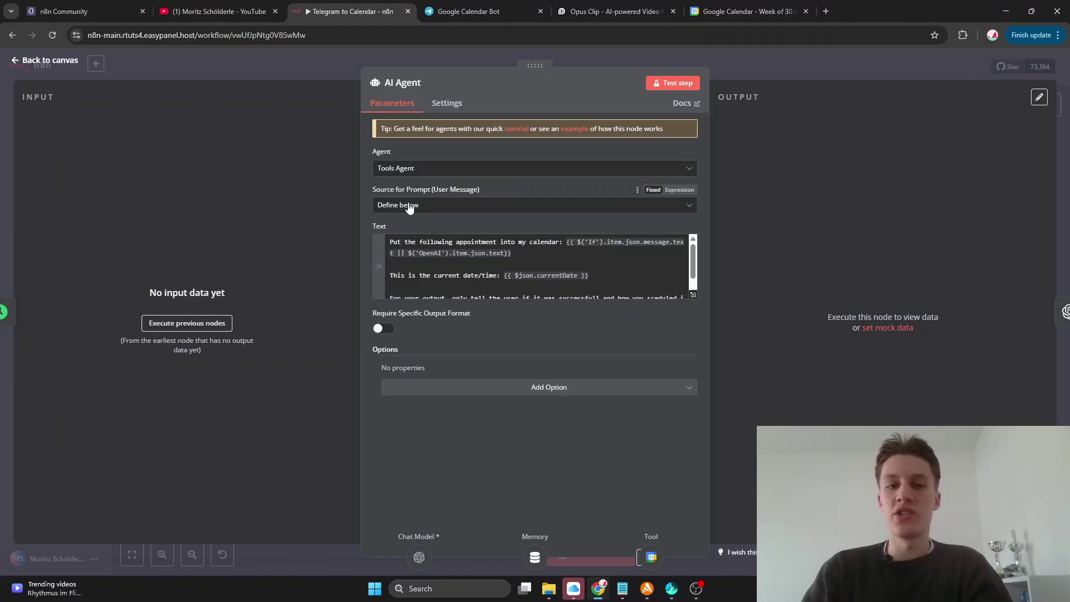
left_click(417, 206)
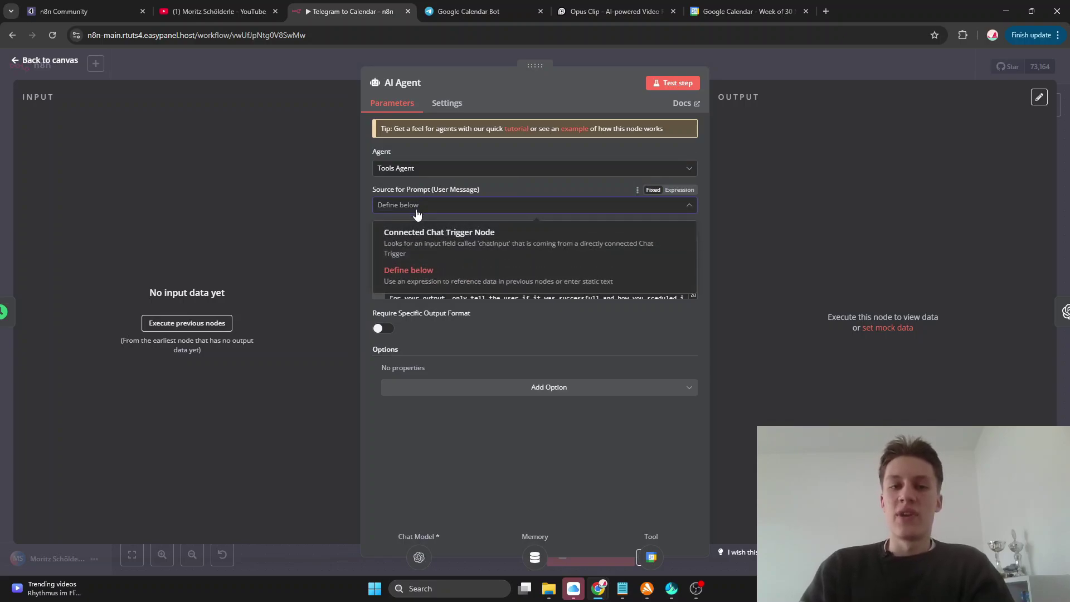
left_click(414, 272)
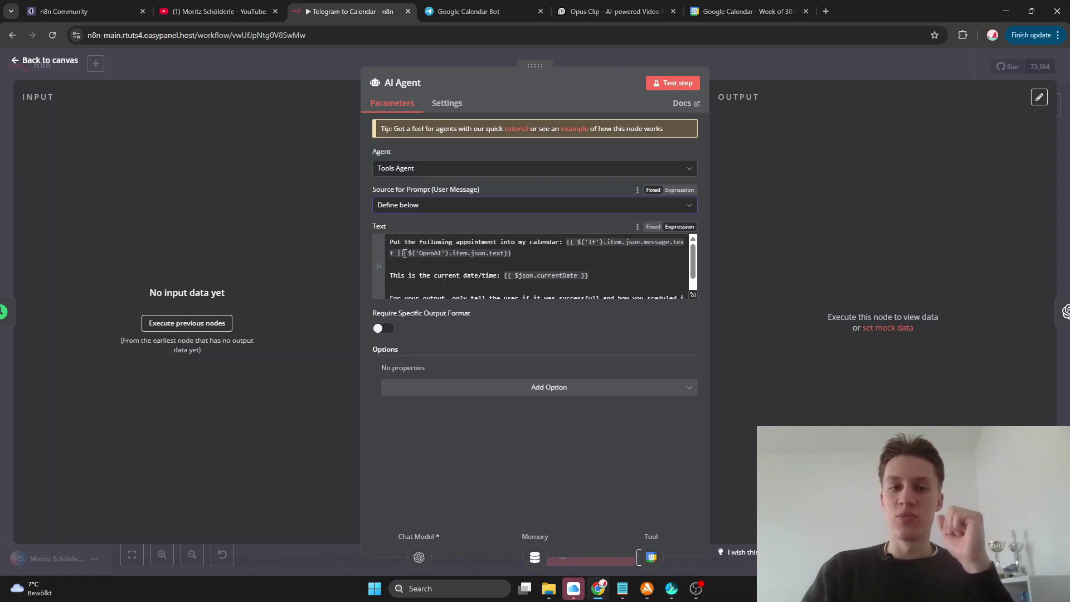
left_click(402, 253)
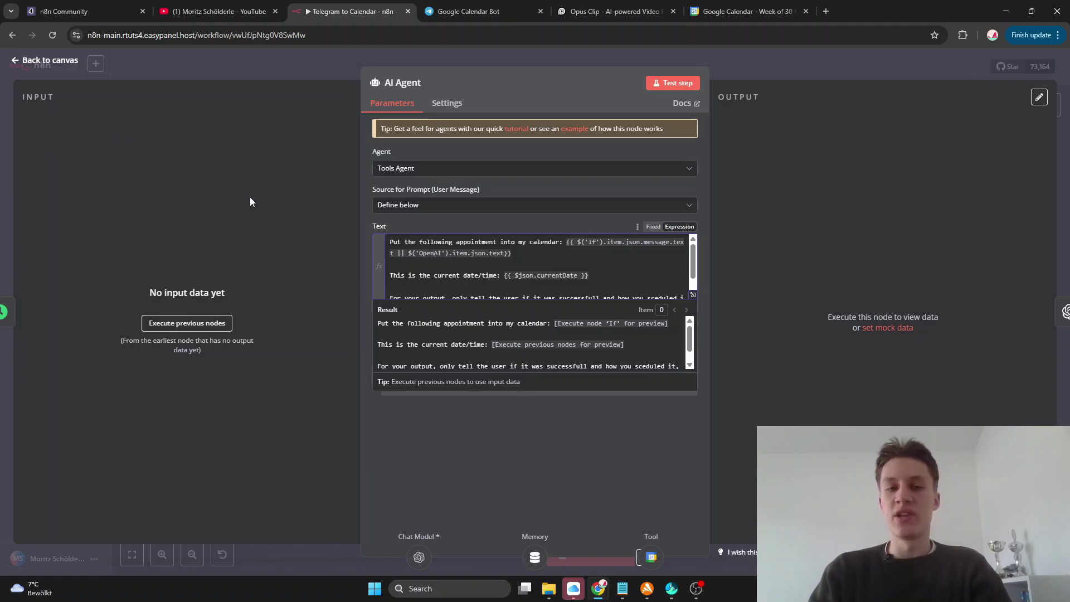
scroll(443, 266, "down", 2)
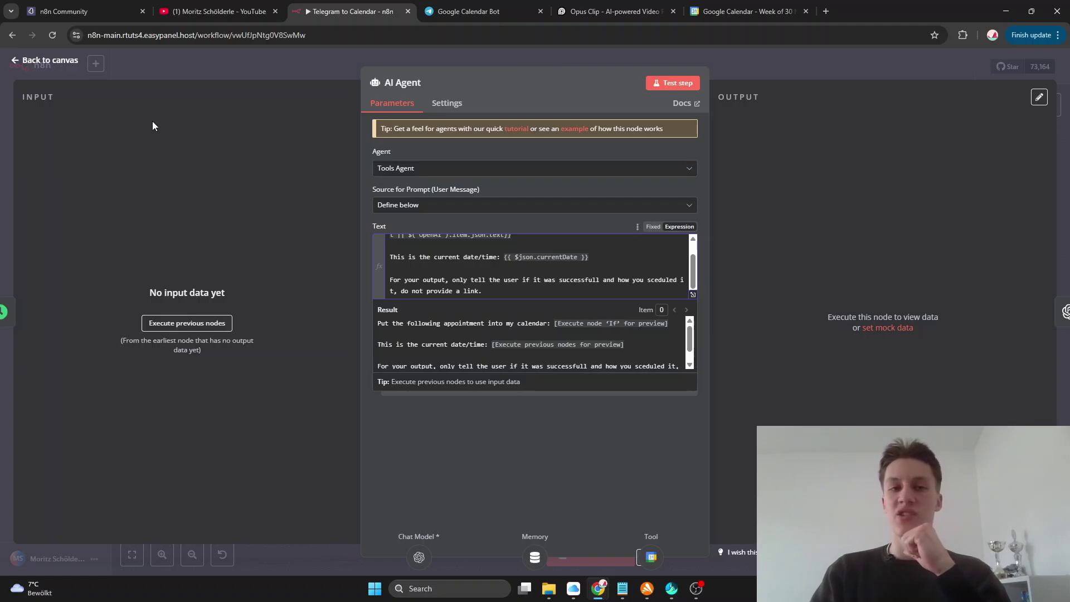
left_click(72, 62)
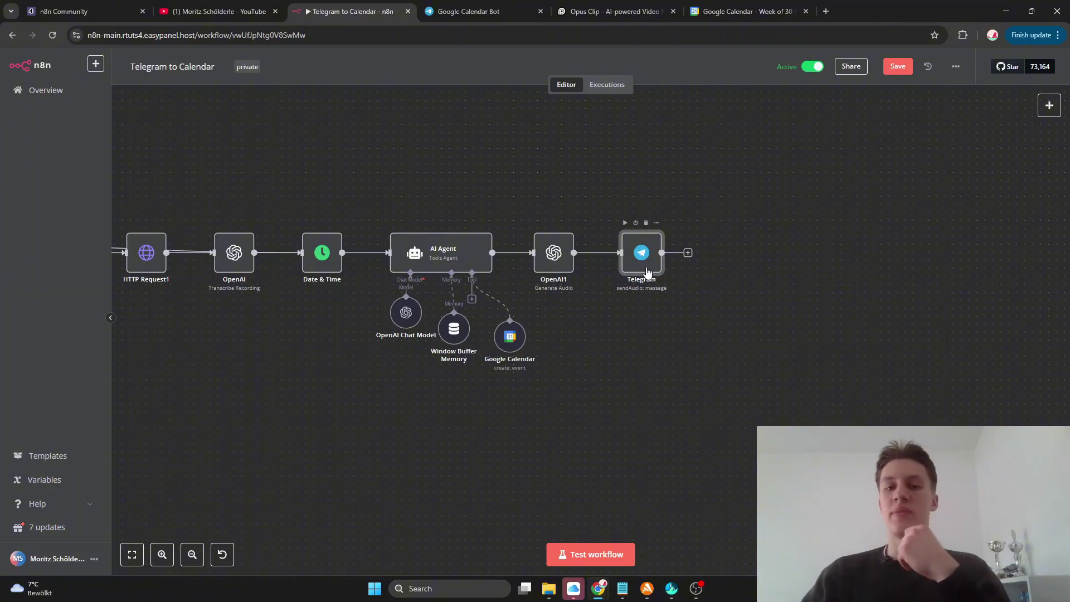
Step: Review the final Telegram node's Send Audio settings, including the chat ID and input binary field, and return to the workflow overview
double_click(650, 270)
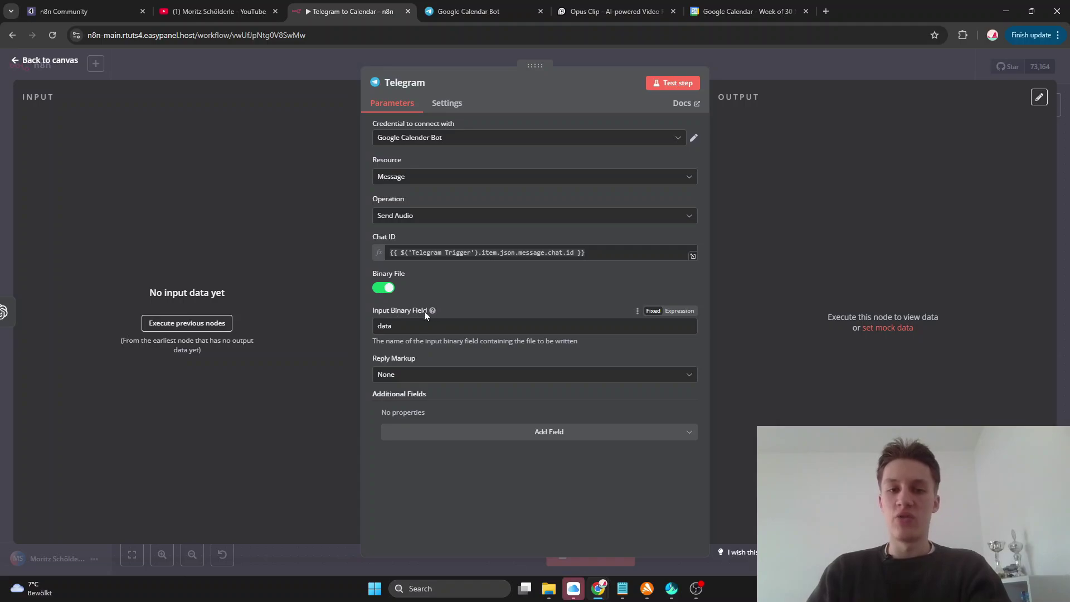
left_click(405, 325)
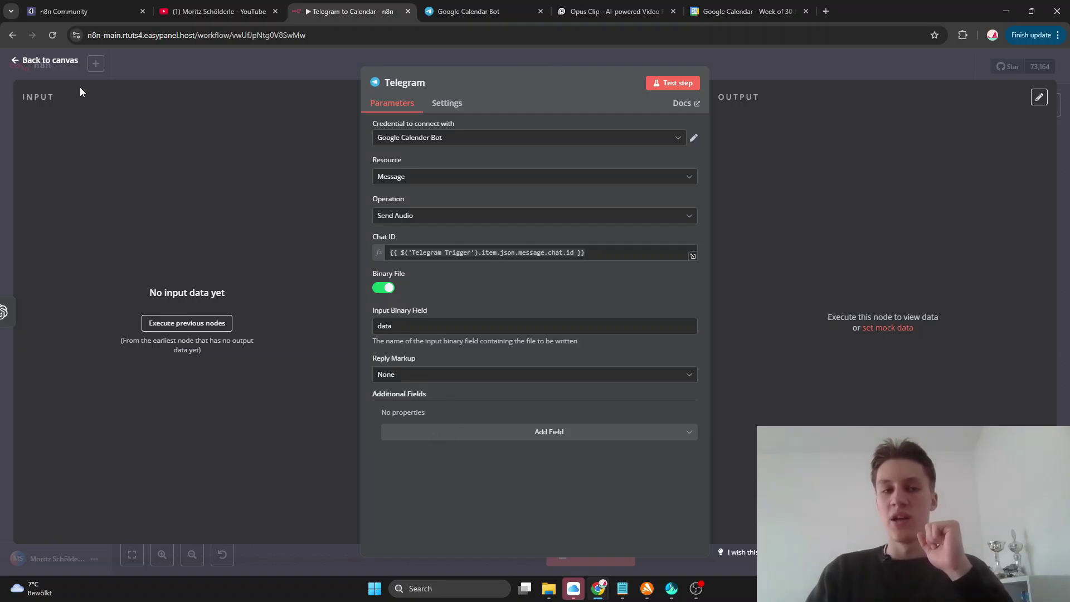
left_click(45, 61)
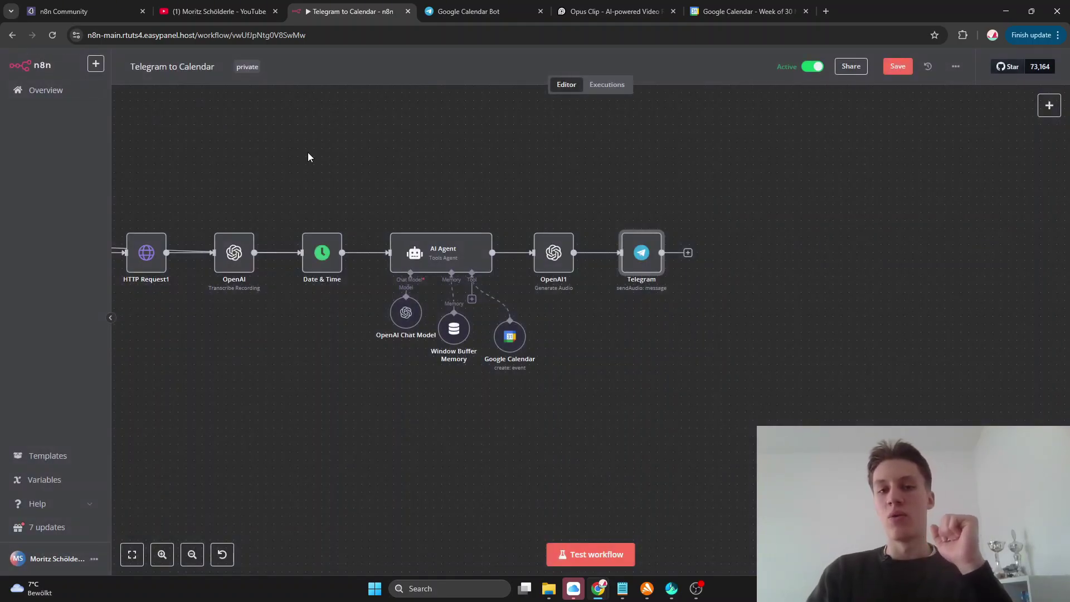
scroll(308, 157, "left", 4)
scroll(308, 156, "left", 5)
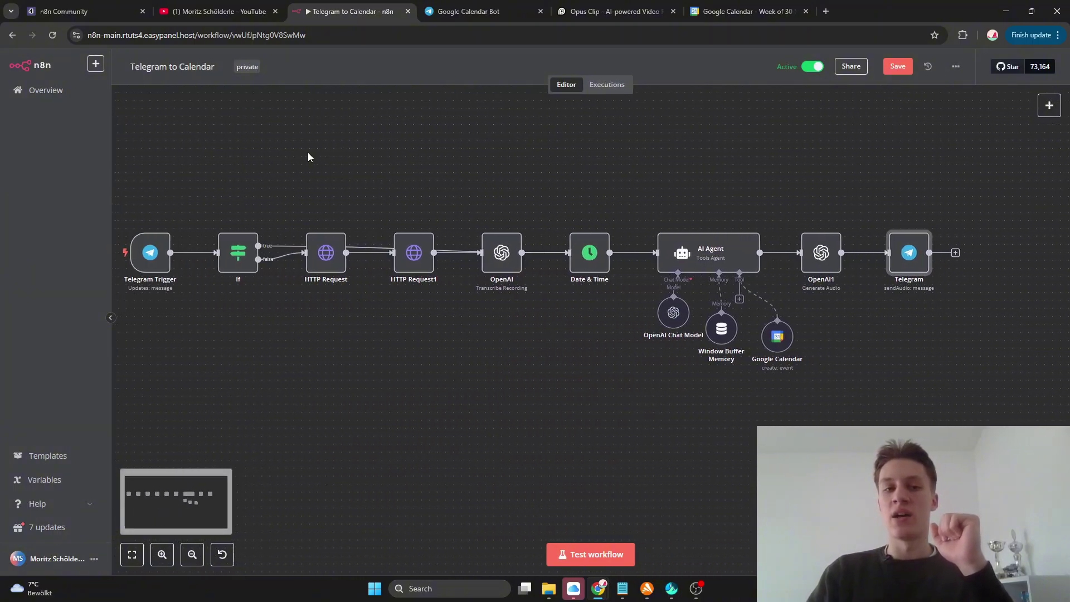